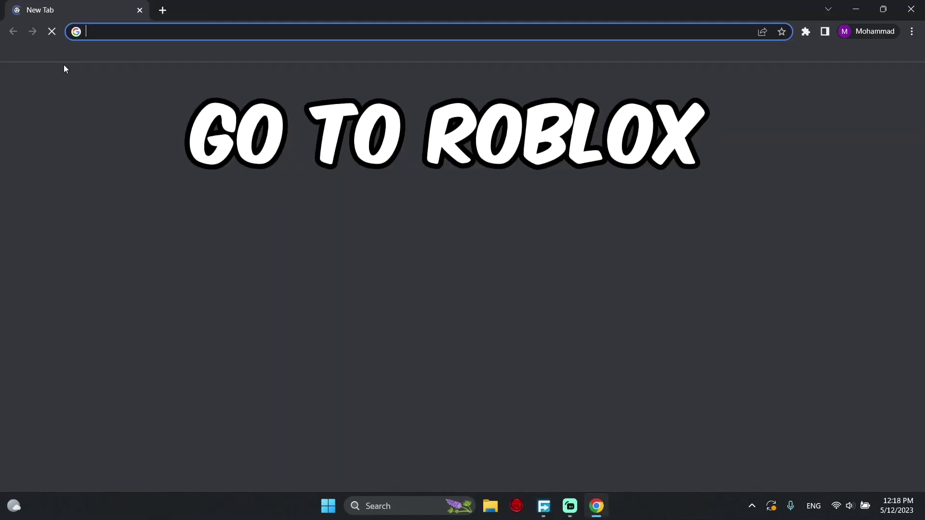
Load roblox.com, start Catalog Avatar Creator, and close the chat and player list
{"action": "type", "text": "roblox.com"}
{"action": "key", "text": "Return"}
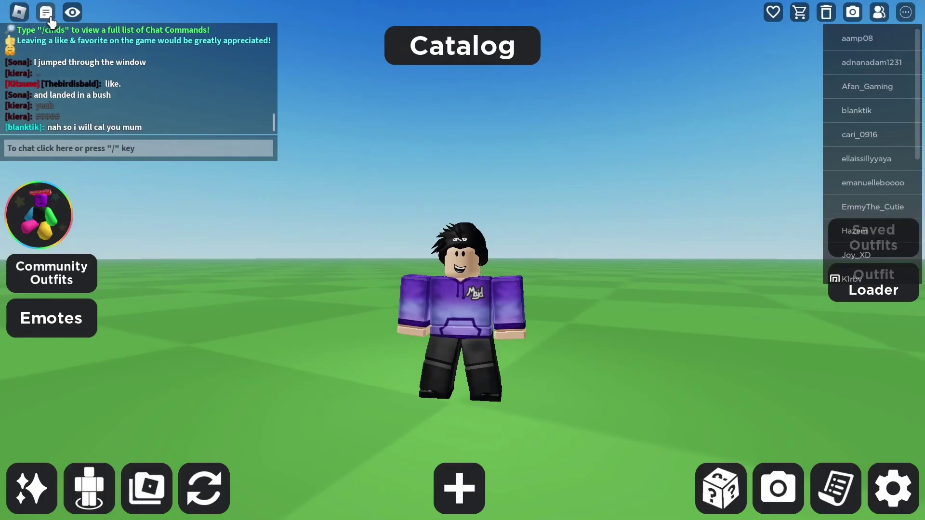
{"action": "left_click", "coordinate": [46, 14]}
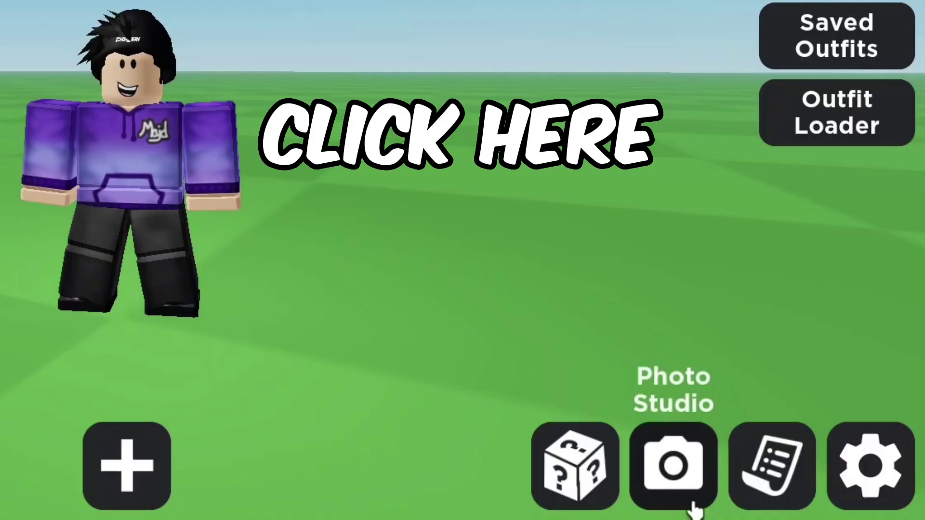
Open Photo Studio and apply the Mage Animation Package pose to the avatar
{"action": "left_click", "coordinate": [781, 484]}
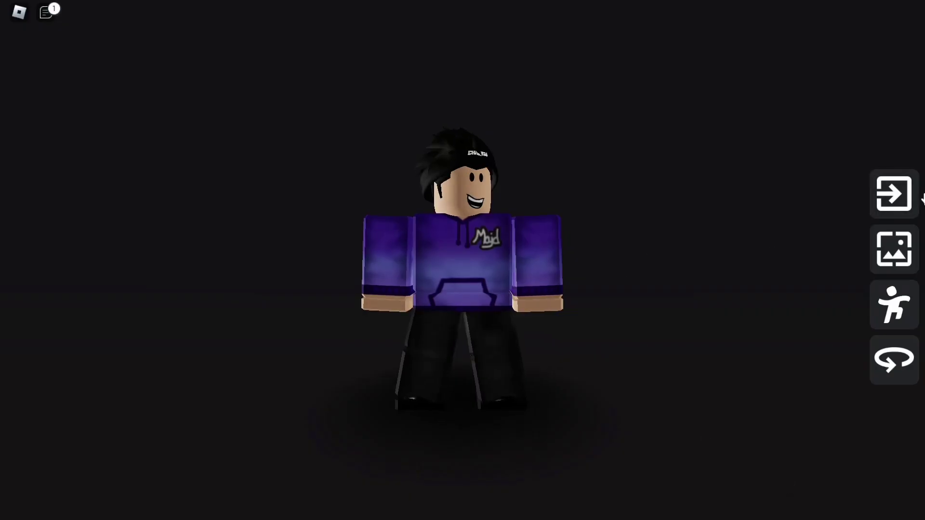
{"action": "left_click", "coordinate": [894, 304]}
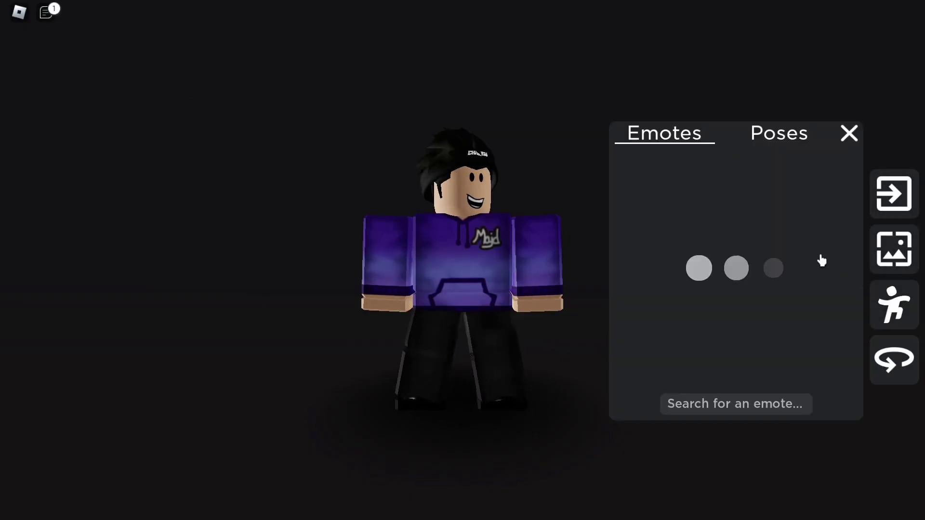
{"action": "left_click", "coordinate": [774, 138]}
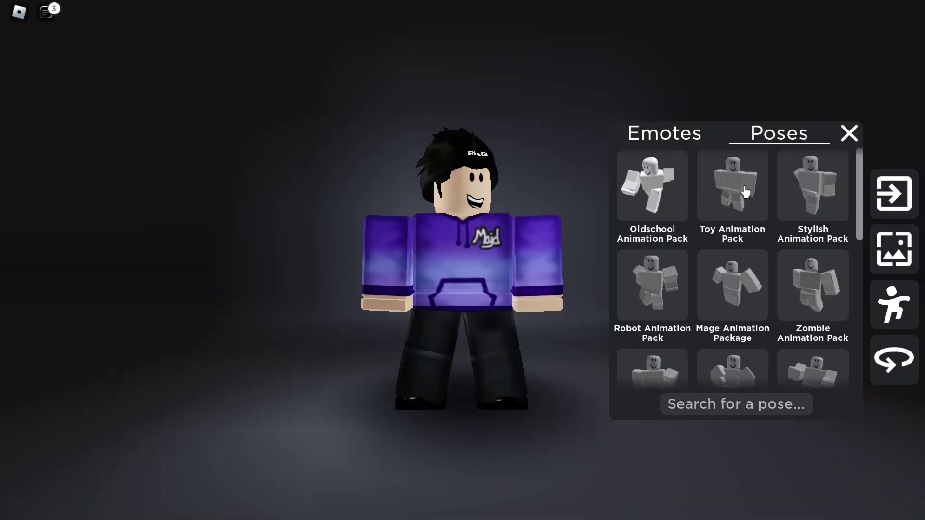
{"action": "scroll", "coordinate": [812, 203], "scroll_direction": "down", "scroll_amount": 2}
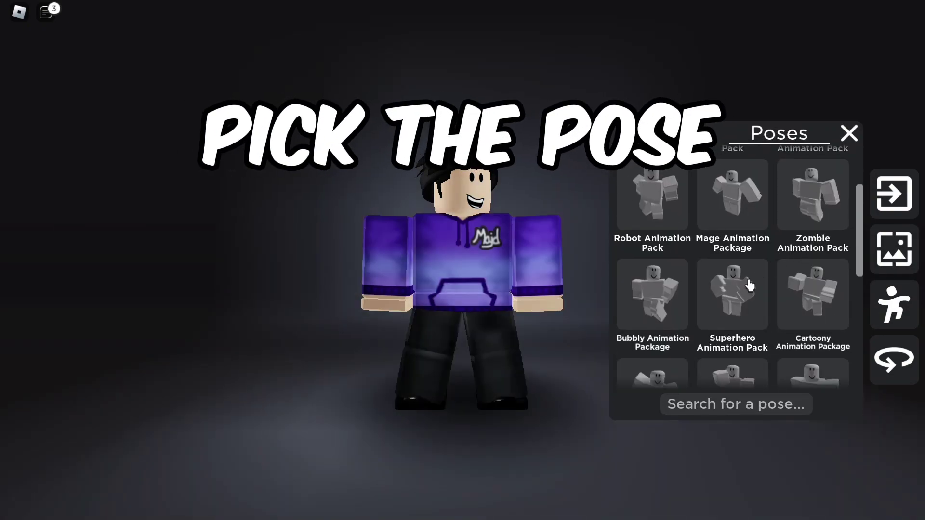
{"action": "left_click", "coordinate": [733, 207]}
{"action": "left_click", "coordinate": [710, 218]}
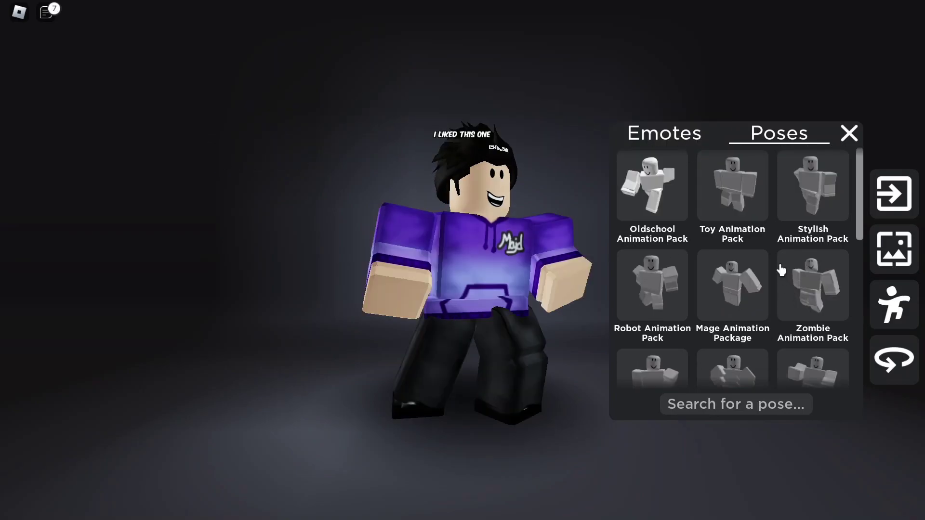
{"action": "left_click", "coordinate": [849, 133]}
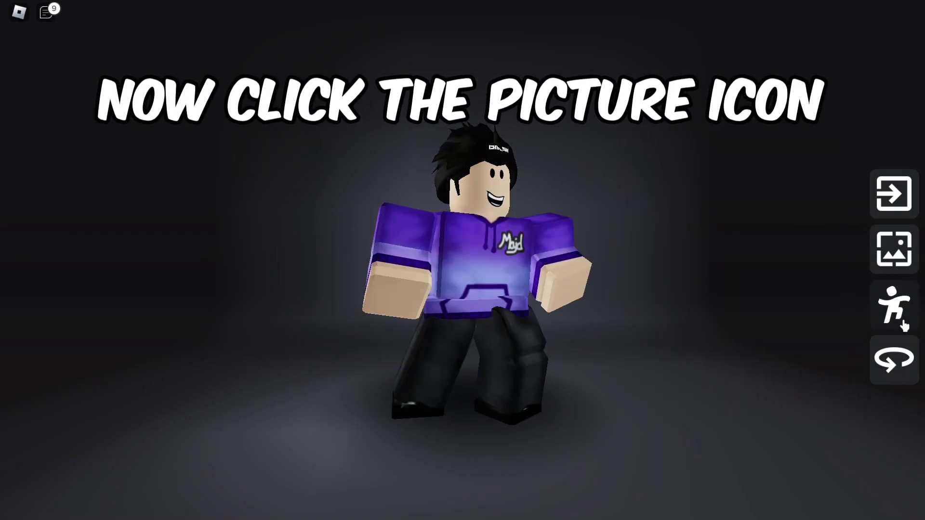
Keep the Backpanel prop in the scene settings and check its colour options
{"action": "left_click", "coordinate": [893, 250]}
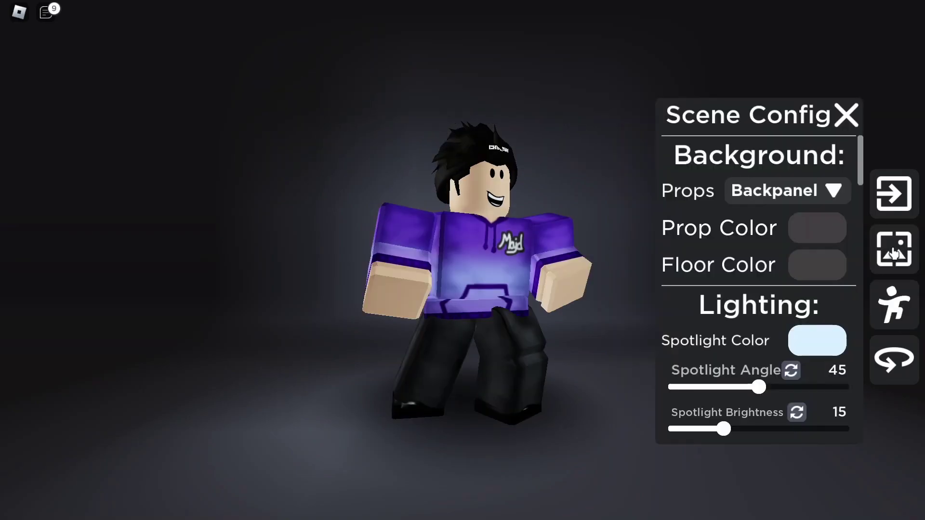
{"action": "left_click", "coordinate": [786, 198]}
{"action": "left_click", "coordinate": [781, 219]}
{"action": "left_click", "coordinate": [823, 241]}
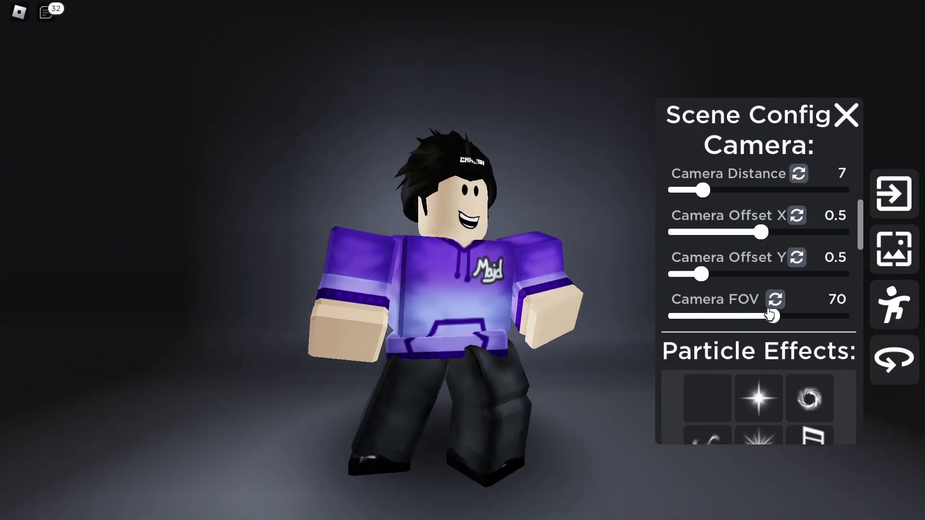
{"action": "left_click", "coordinate": [846, 115]}
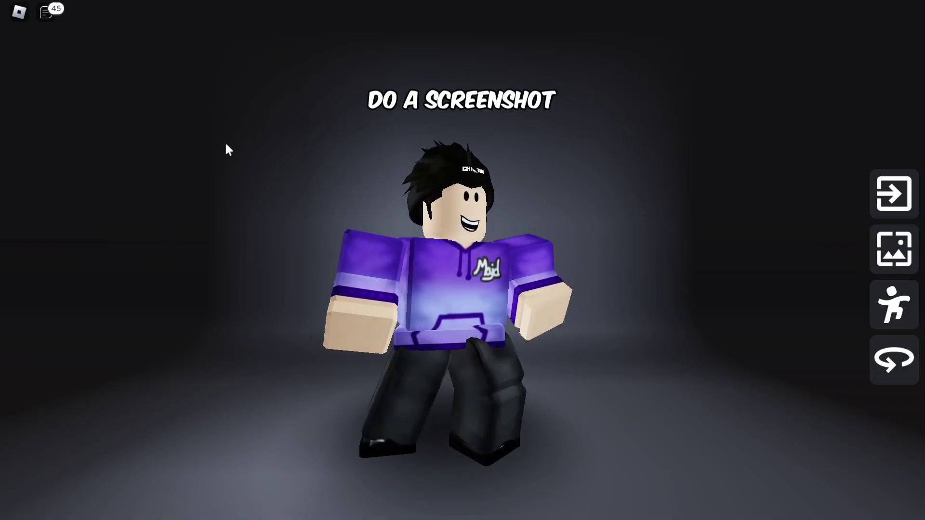
Snip a screenshot around the posed avatar, then choose to leave the experience
{"action": "key", "text": "super+shift+s"}
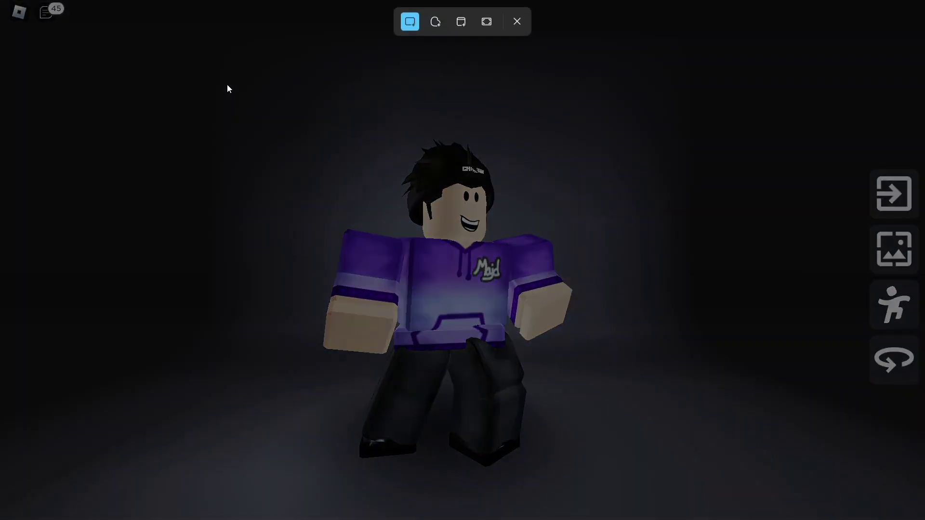
{"action": "mouse_move", "coordinate": [253, 61]}
{"action": "left_mouse_down"}
{"action": "mouse_move", "coordinate": [636, 519]}
{"action": "mouse_move", "coordinate": [637, 496]}
{"action": "left_mouse_up"}
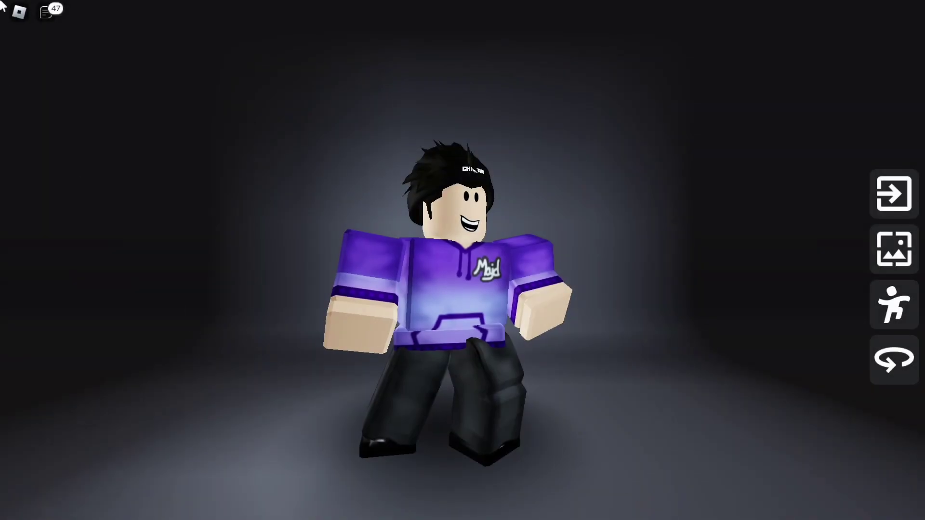
{"action": "left_click", "coordinate": [18, 12]}
{"action": "left_click", "coordinate": [493, 466]}
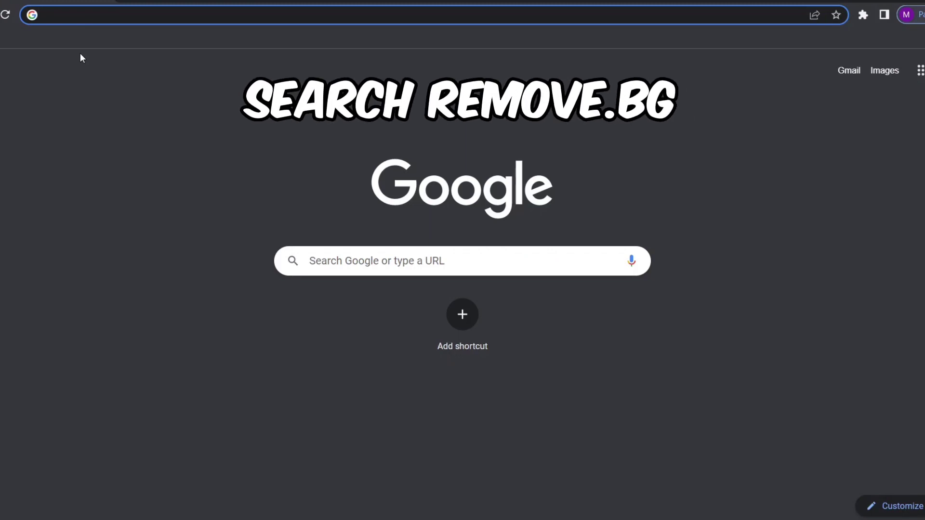
Paste the avatar screenshot into remove.bg and download the background-free cutout
{"action": "type", "text": "remove.bg"}
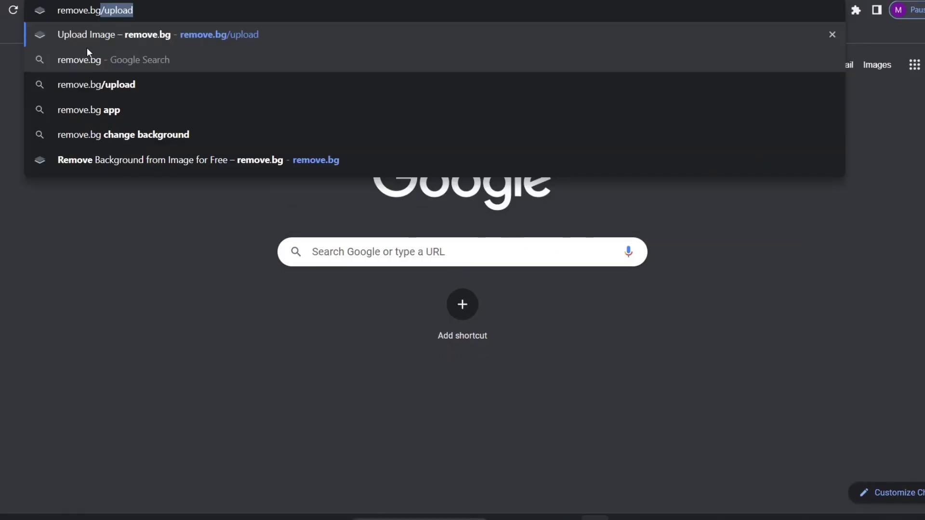
{"action": "key", "text": "Return"}
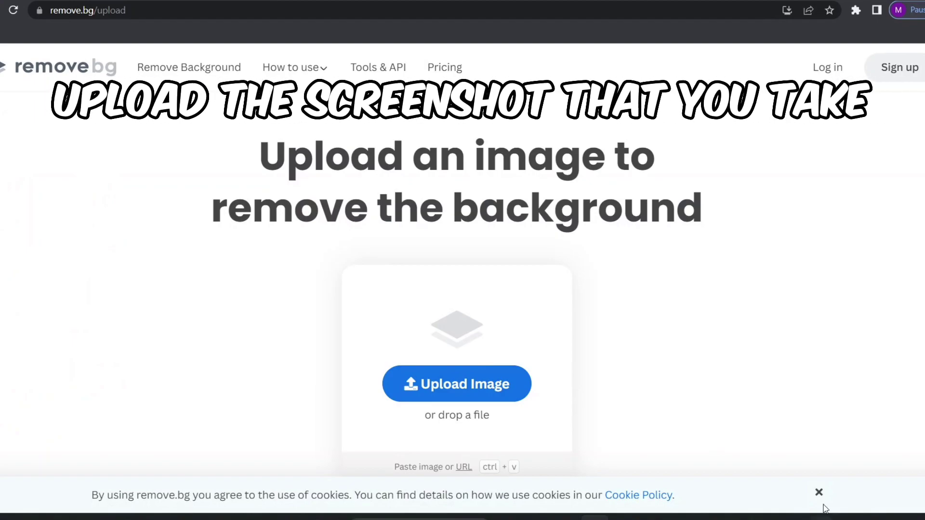
{"action": "left_click", "coordinate": [819, 492]}
{"action": "key", "text": "ctrl+v"}
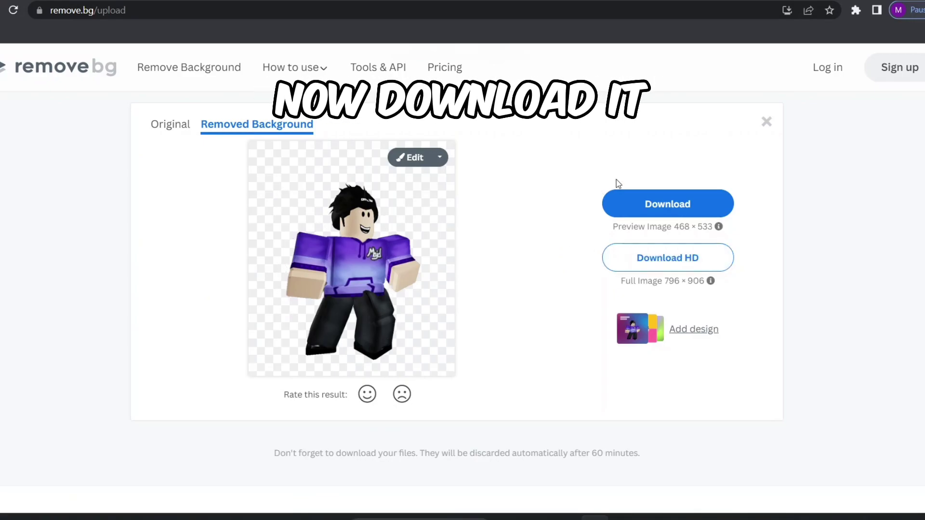
{"action": "left_click", "coordinate": [617, 193]}
{"action": "key", "text": "ctrl+t"}
Open the cutout in Photopea and draw a canvas-sized black rectangle beneath the avatar layer
{"action": "type", "text": "ph"}
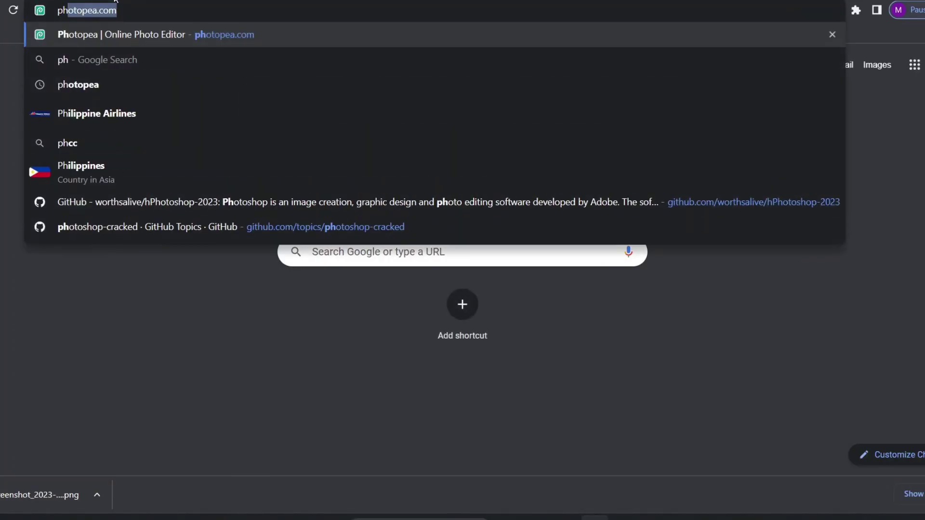
{"action": "type", "text": "otopea."}
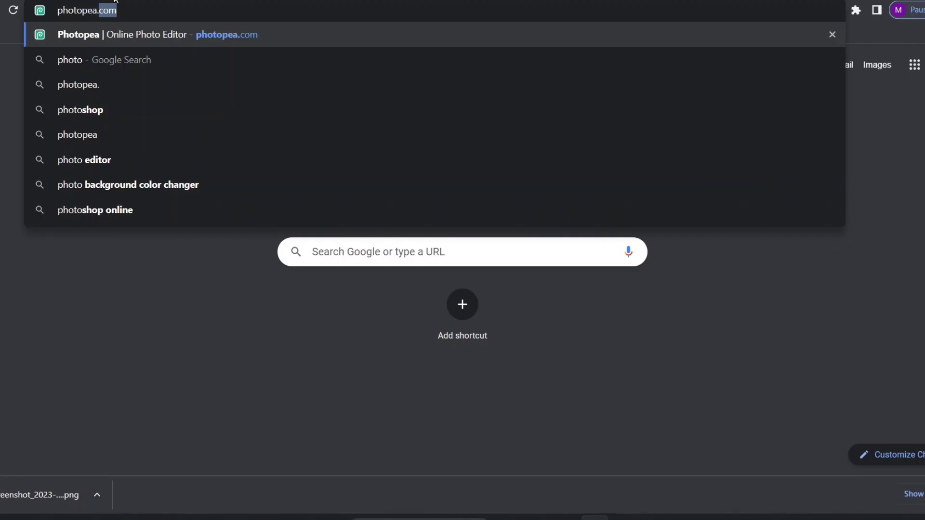
{"action": "type", "text": "com"}
{"action": "key", "text": "Return"}
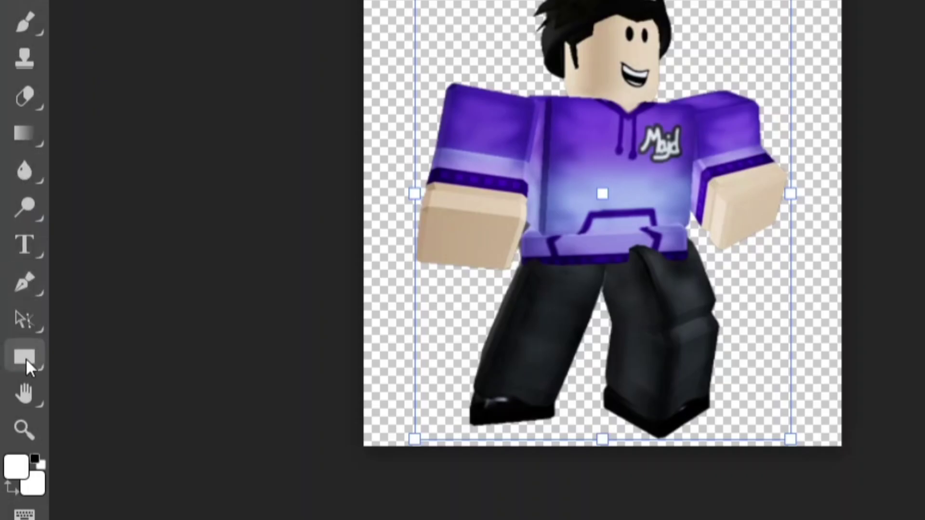
{"action": "right_click", "coordinate": [21, 349]}
{"action": "left_click", "coordinate": [94, 353]}
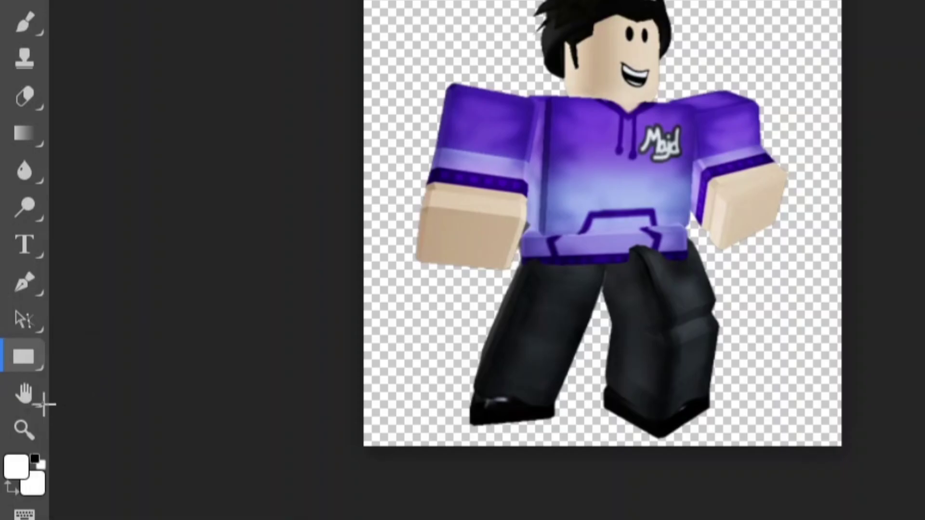
{"action": "left_click_drag", "start_coordinate": [168, 133], "coordinate": [471, 453]}
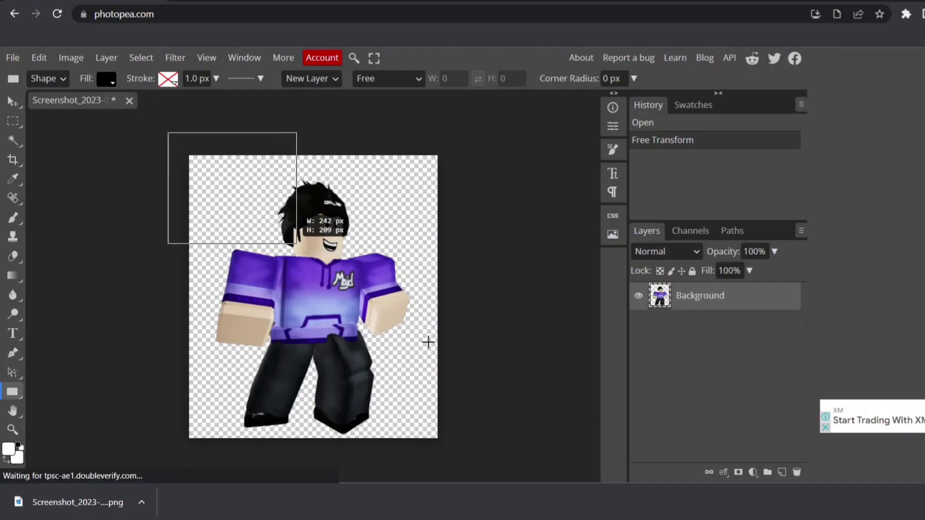
{"action": "left_click_drag", "start_coordinate": [660, 296], "coordinate": [670, 343]}
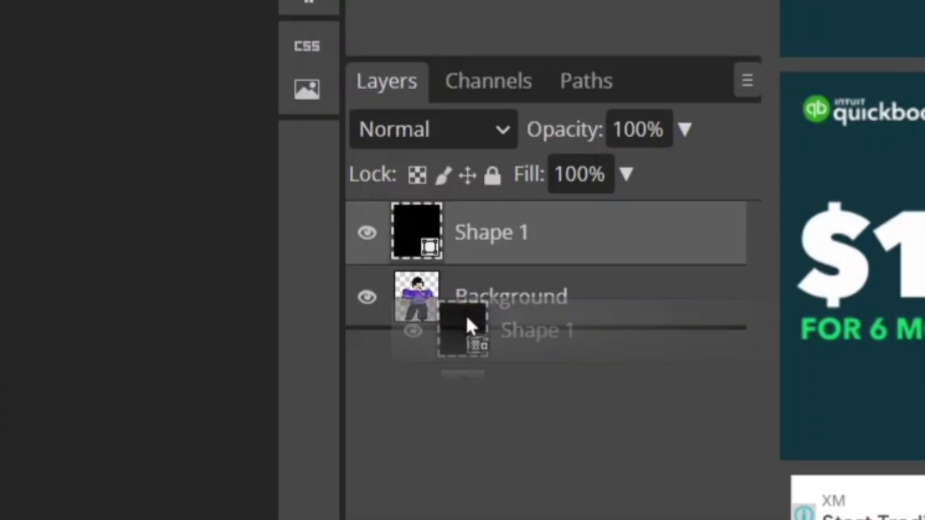
{"action": "left_click_drag", "start_coordinate": [444, 343], "coordinate": [457, 334]}
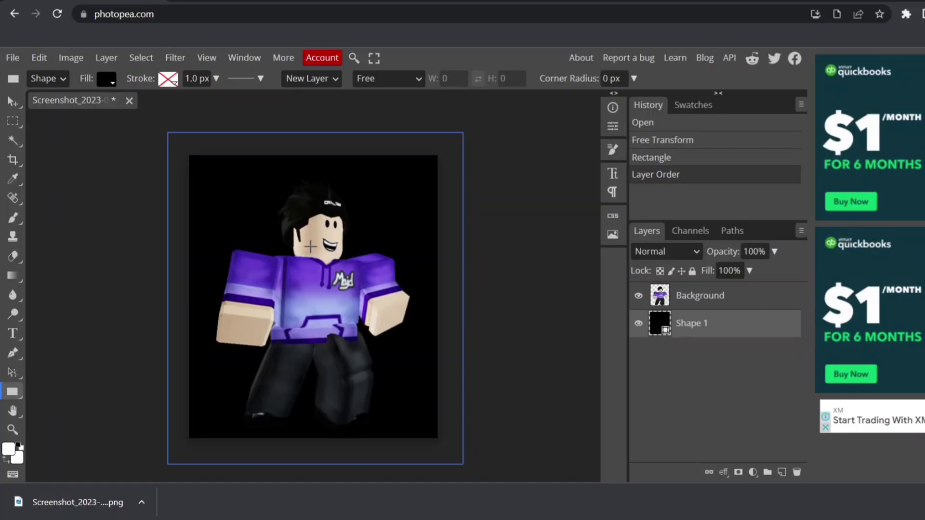
Fill the rectangle with the purple sampled from the avatar's hoodie
{"action": "left_click", "coordinate": [106, 78]}
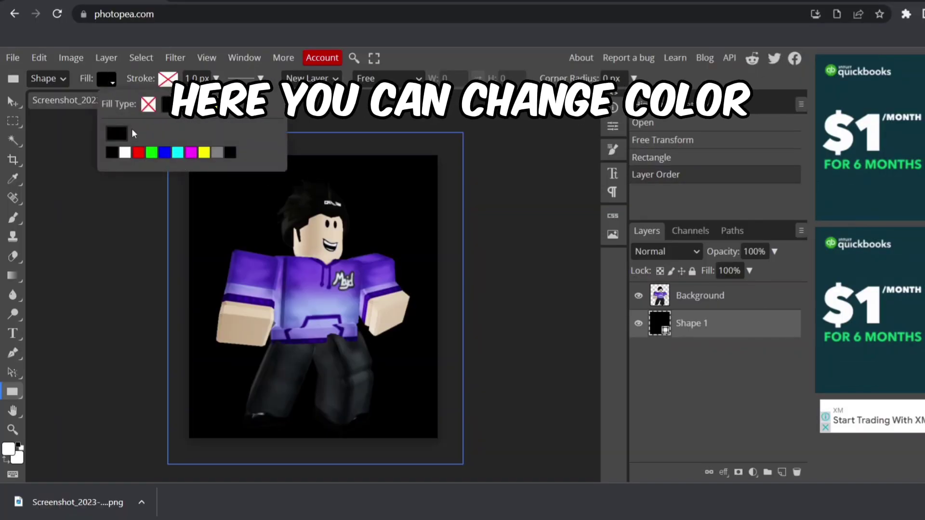
{"action": "left_click", "coordinate": [112, 132]}
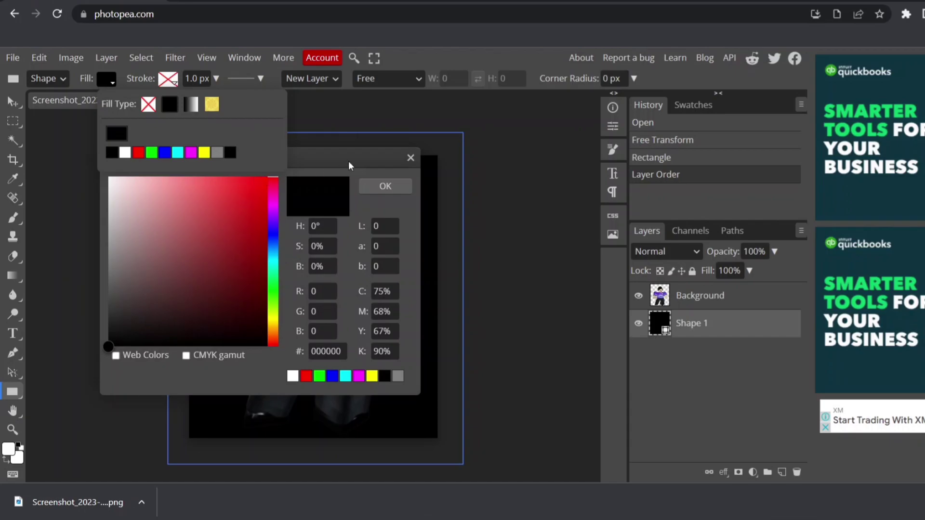
{"action": "left_click_drag", "start_coordinate": [352, 161], "coordinate": [697, 503]}
{"action": "left_click", "coordinate": [263, 281]}
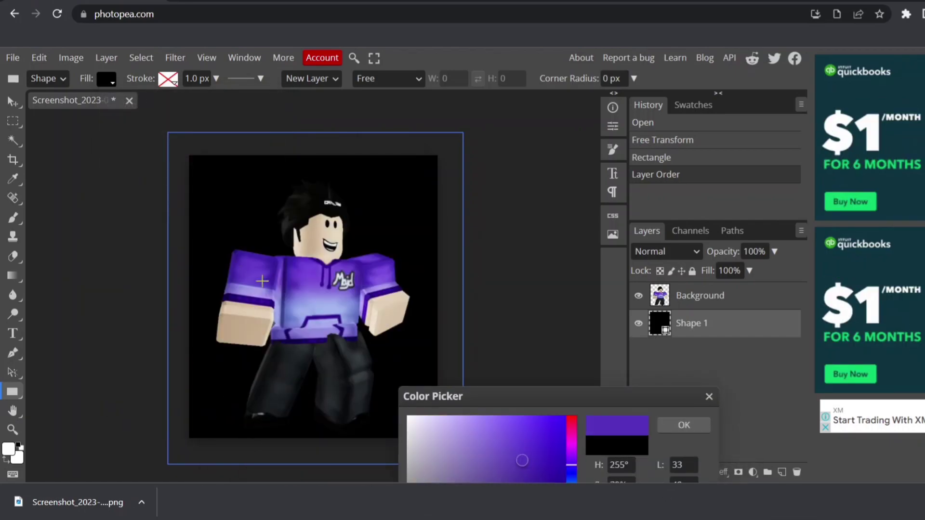
{"action": "left_click", "coordinate": [682, 423]}
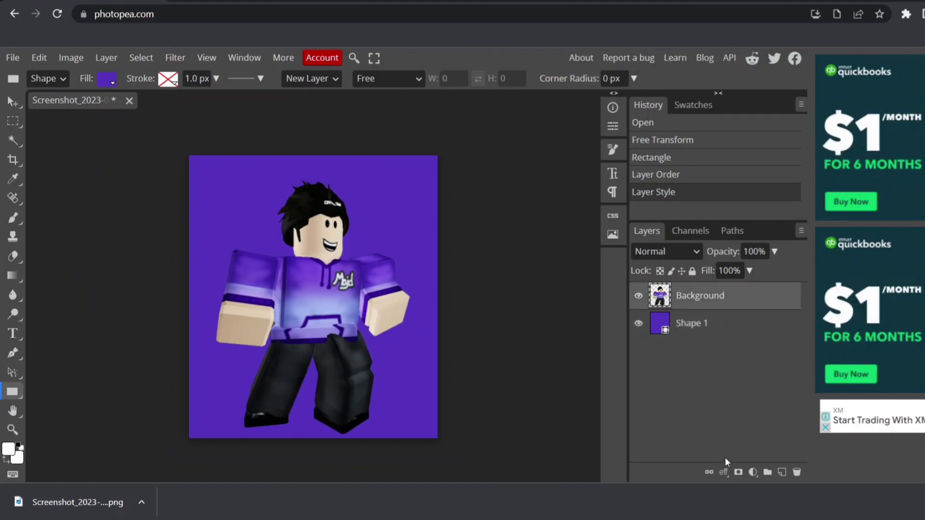
Add a white 6 px stroke outline to the avatar layer
{"action": "left_click", "coordinate": [724, 472]}
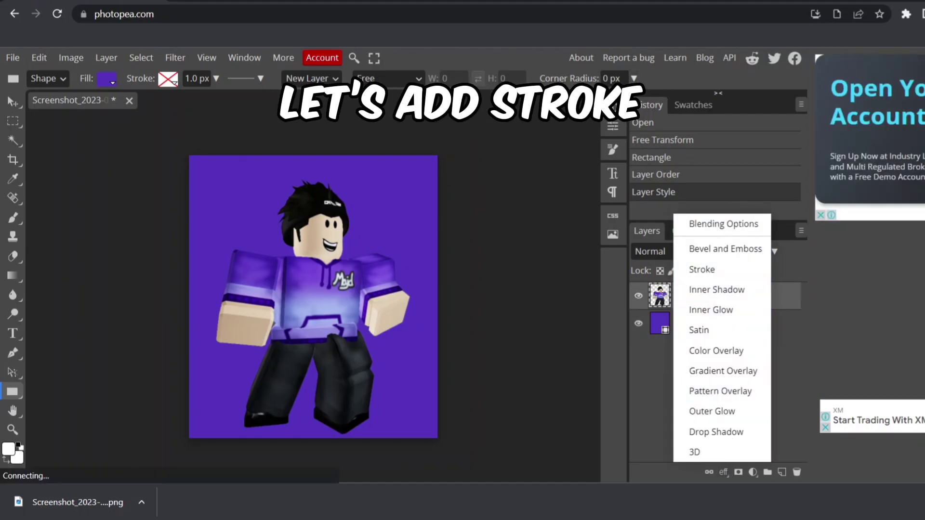
{"action": "left_click", "coordinate": [705, 221]}
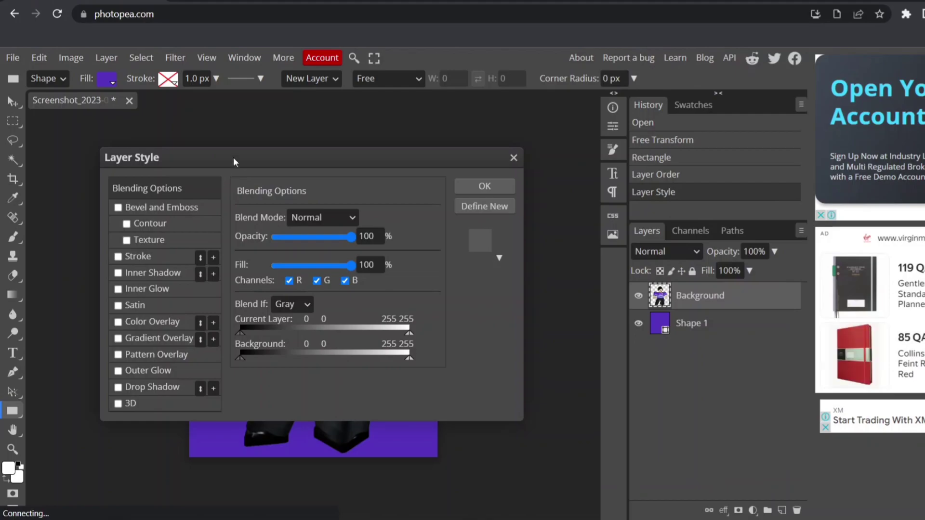
{"action": "left_click_drag", "start_coordinate": [232, 156], "coordinate": [628, 149]}
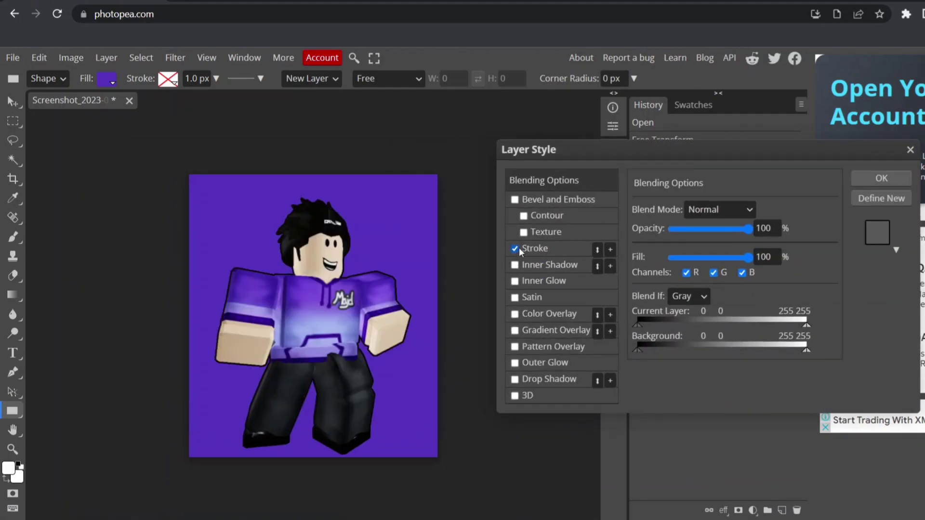
{"action": "left_click", "coordinate": [534, 251]}
{"action": "left_click", "coordinate": [650, 316]}
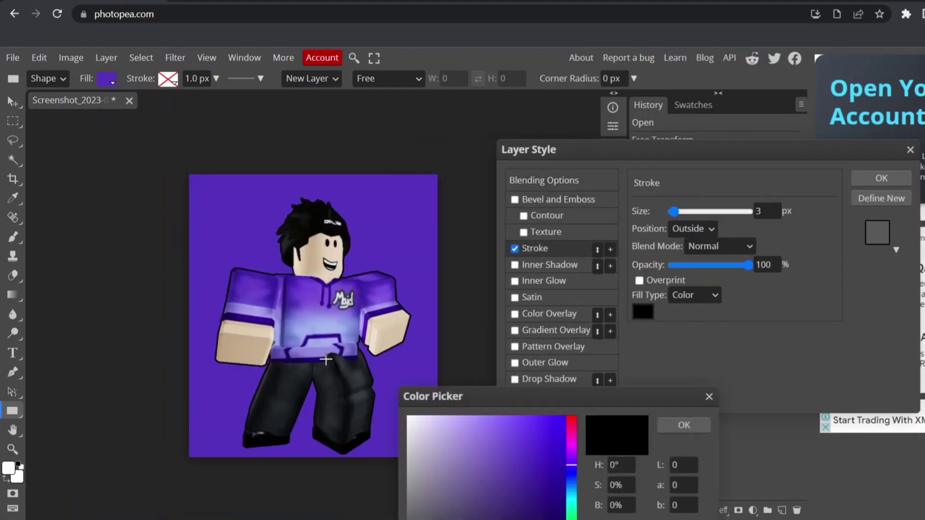
{"action": "left_click_drag", "start_coordinate": [471, 450], "coordinate": [407, 415]}
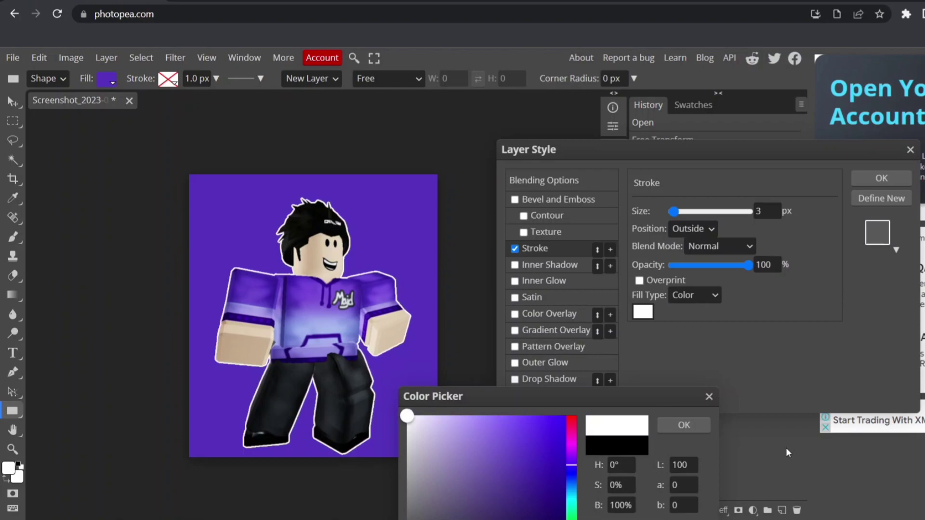
{"action": "left_click", "coordinate": [690, 427]}
{"action": "mouse_move", "coordinate": [675, 218]}
{"action": "left_mouse_down"}
{"action": "mouse_move", "coordinate": [681, 212]}
{"action": "mouse_move", "coordinate": [668, 216]}
{"action": "mouse_move", "coordinate": [678, 218]}
{"action": "left_mouse_up"}
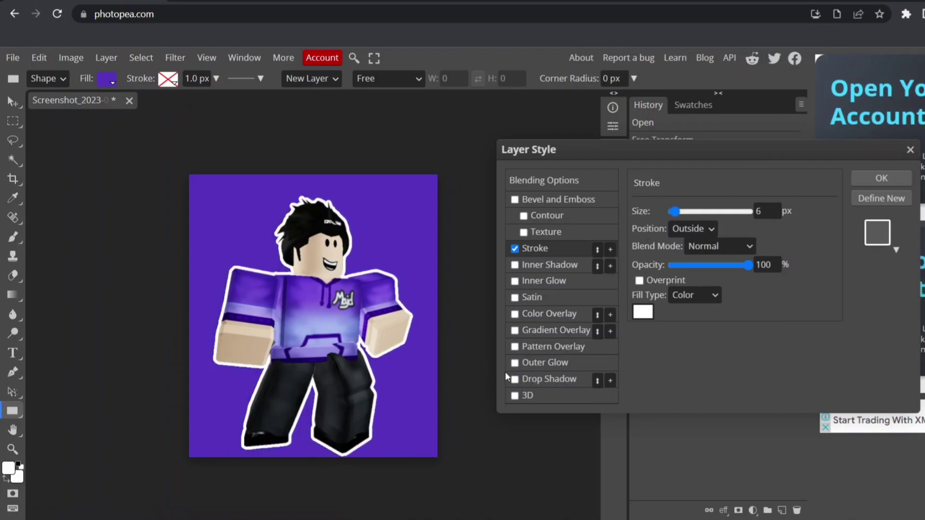
Add an enlarged white outer glow to the avatar and apply the styles
{"action": "left_click", "coordinate": [525, 368]}
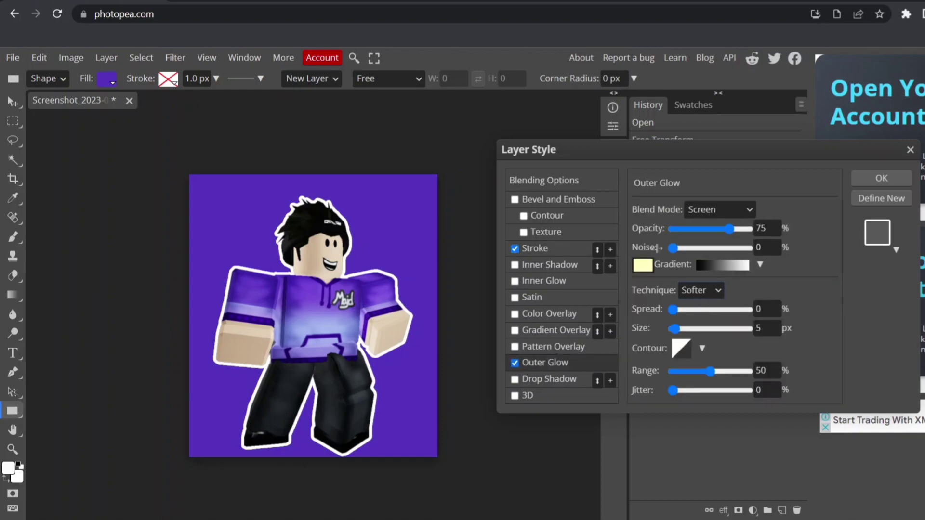
{"action": "left_click", "coordinate": [646, 267]}
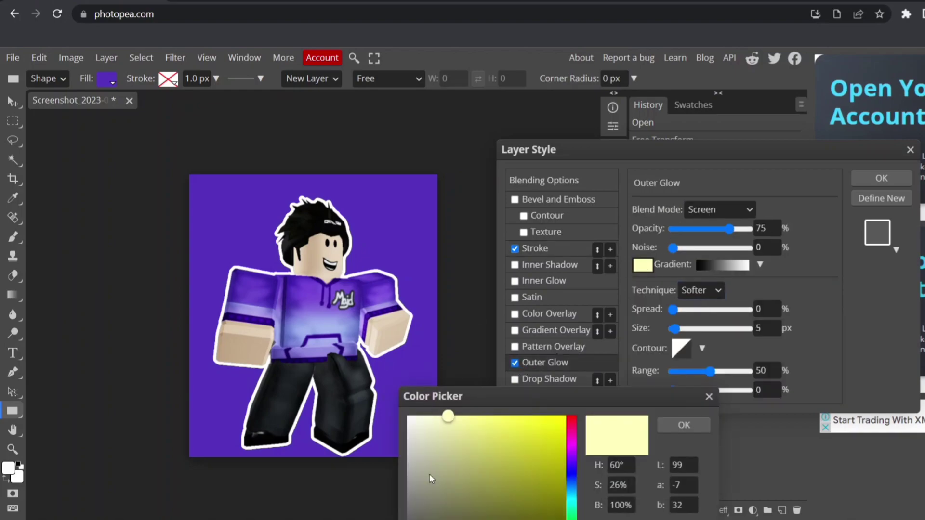
{"action": "left_click", "coordinate": [706, 429]}
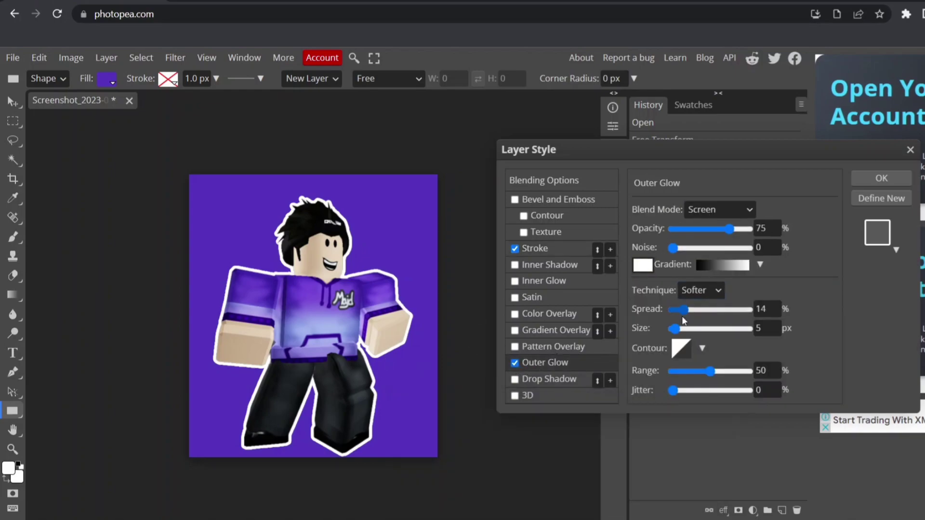
{"action": "left_click", "coordinate": [688, 329]}
{"action": "left_click", "coordinate": [881, 179]}
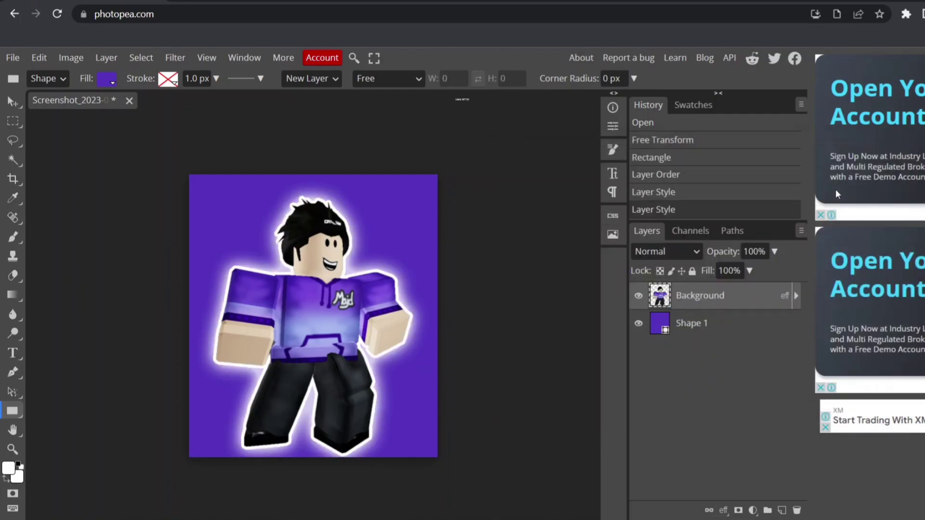
Place the SunRay image, enlarge and centre it, and move it below the avatar
{"action": "left_click", "coordinate": [13, 57]}
{"action": "left_click", "coordinate": [57, 117]}
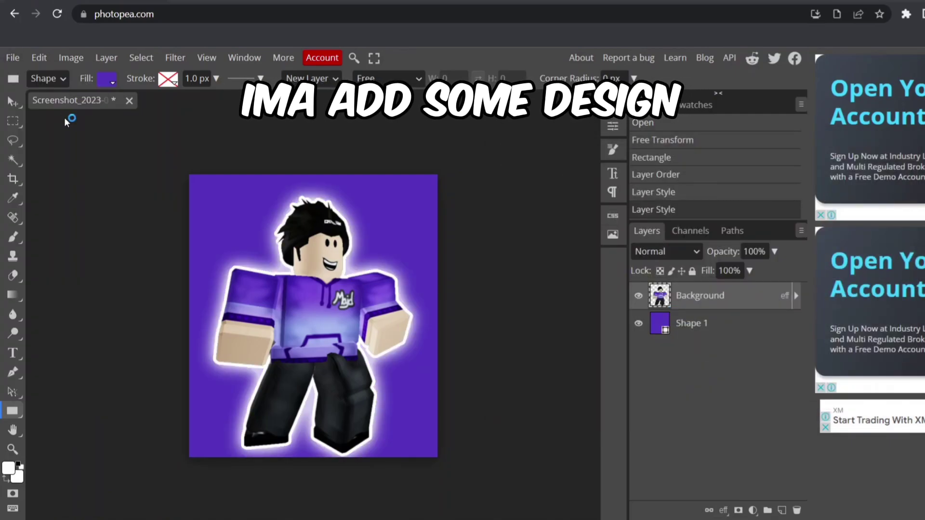
{"action": "left_click_drag", "start_coordinate": [438, 175], "coordinate": [548, 158]}
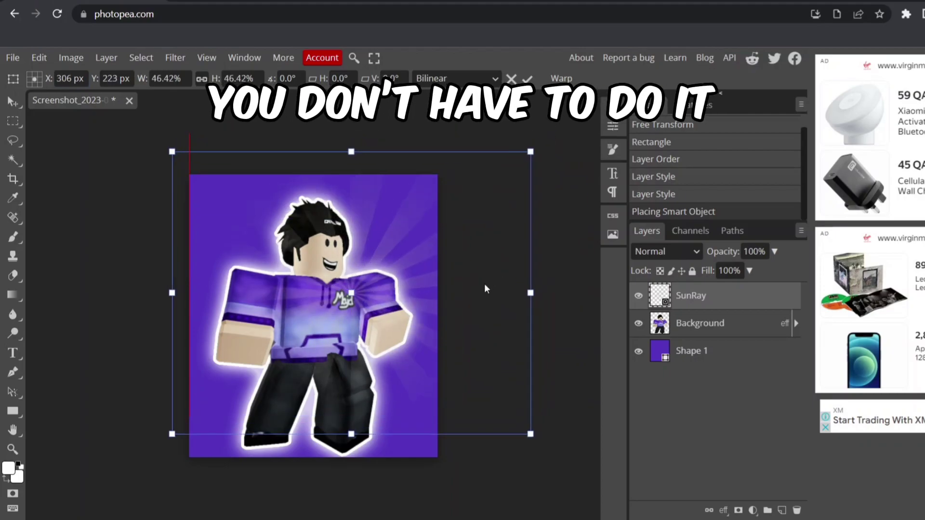
{"action": "left_click_drag", "start_coordinate": [507, 268], "coordinate": [459, 306]}
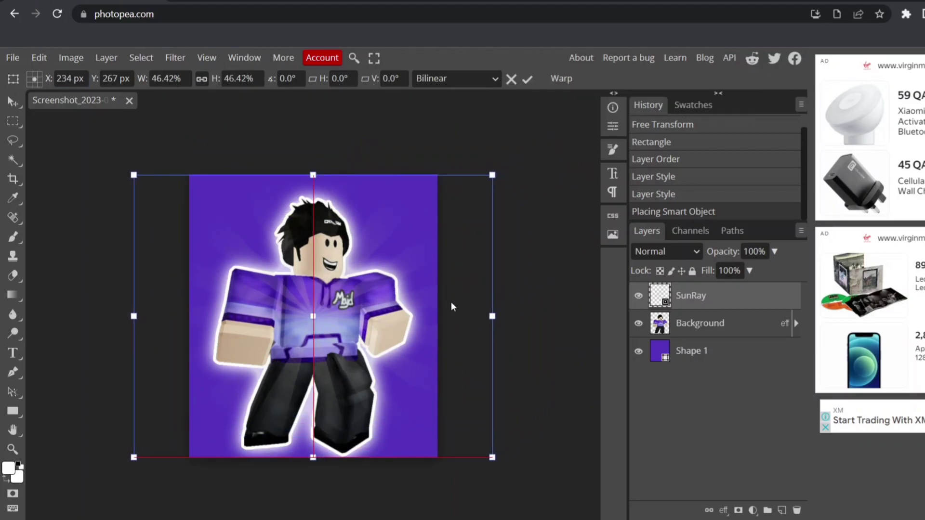
{"action": "left_click_drag", "start_coordinate": [691, 295], "coordinate": [691, 337]}
{"action": "left_click", "coordinate": [724, 510]}
{"action": "left_click", "coordinate": [752, 263]}
Enable Bevel & Emboss, Stroke and Color Overlay on the sun rays, disabling Inner Shadow
{"action": "left_click", "coordinate": [530, 216]}
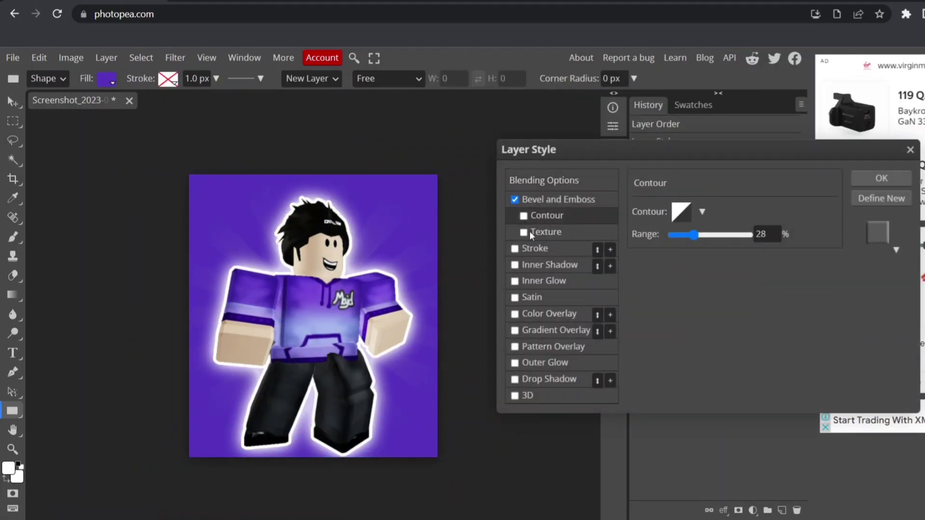
{"action": "left_click", "coordinate": [516, 247]}
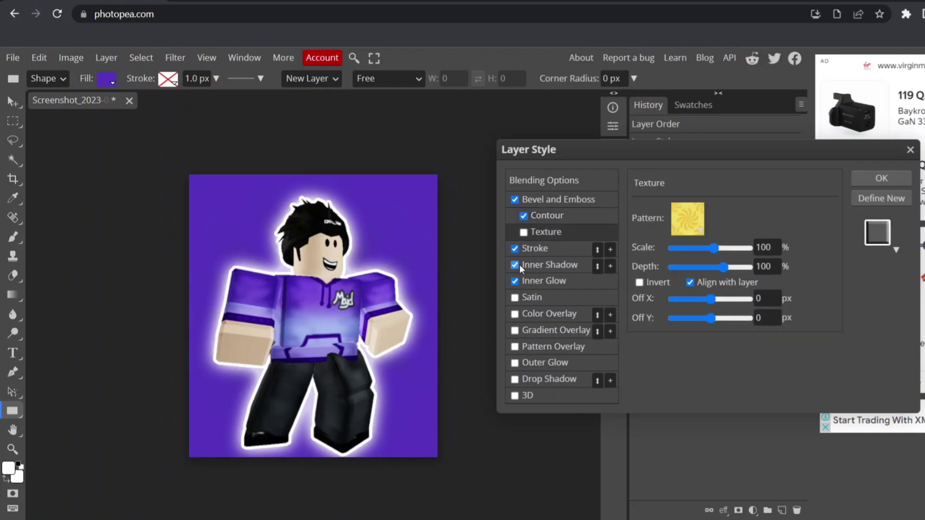
{"action": "left_click", "coordinate": [515, 265]}
{"action": "left_click", "coordinate": [514, 314]}
{"action": "left_click", "coordinate": [800, 227]}
{"action": "left_click", "coordinate": [679, 423]}
Add a broad, large white inner glow plus an outer glow to the sun rays
{"action": "left_click", "coordinate": [544, 280]}
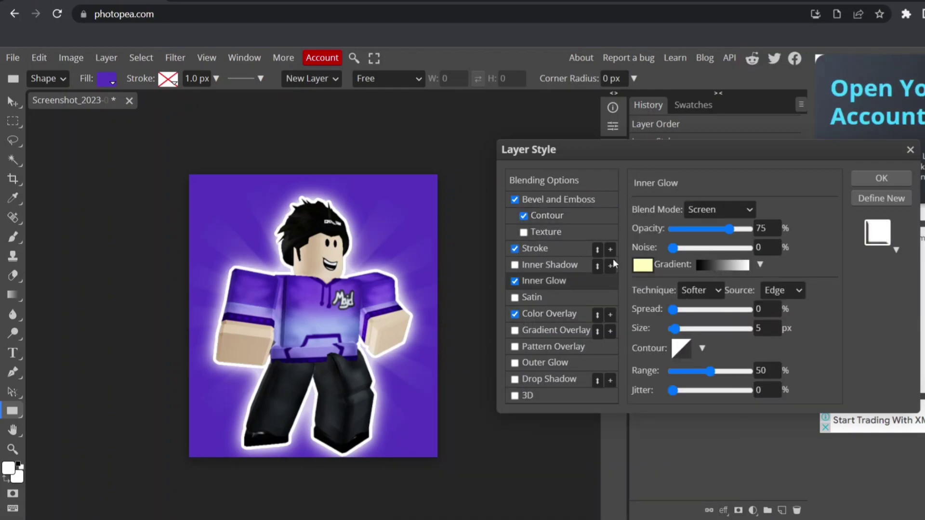
{"action": "left_click", "coordinate": [642, 265]}
{"action": "left_click", "coordinate": [408, 417]}
{"action": "left_click", "coordinate": [679, 423]}
{"action": "left_click_drag", "start_coordinate": [673, 310], "coordinate": [685, 309]}
{"action": "left_click_drag", "start_coordinate": [675, 329], "coordinate": [693, 328]}
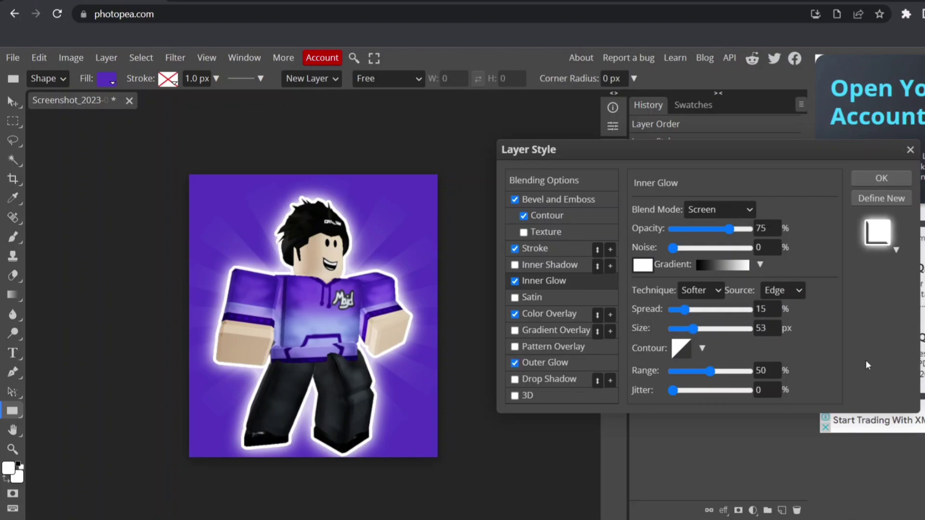
{"action": "left_click", "coordinate": [554, 363]}
{"action": "key", "text": "Return"}
Copy an orange star image from the 'stars png' image search results
{"action": "key", "text": "v"}
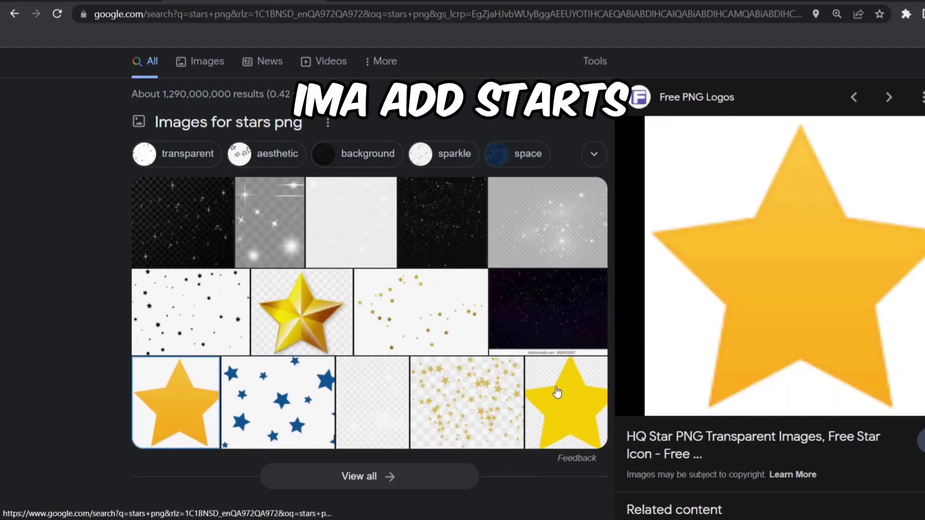
{"action": "left_click", "coordinate": [557, 392]}
{"action": "left_click", "coordinate": [162, 391]}
{"action": "right_click", "coordinate": [821, 240]}
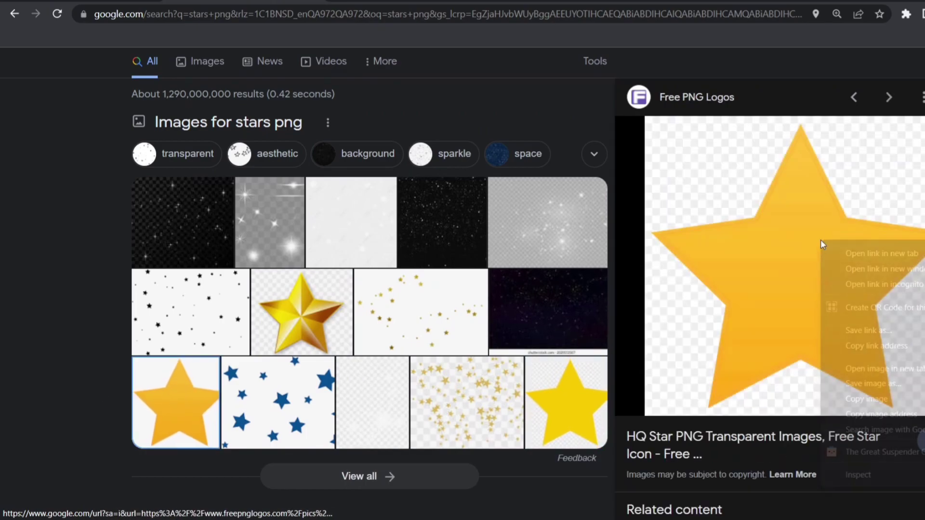
{"action": "left_click", "coordinate": [865, 399]}
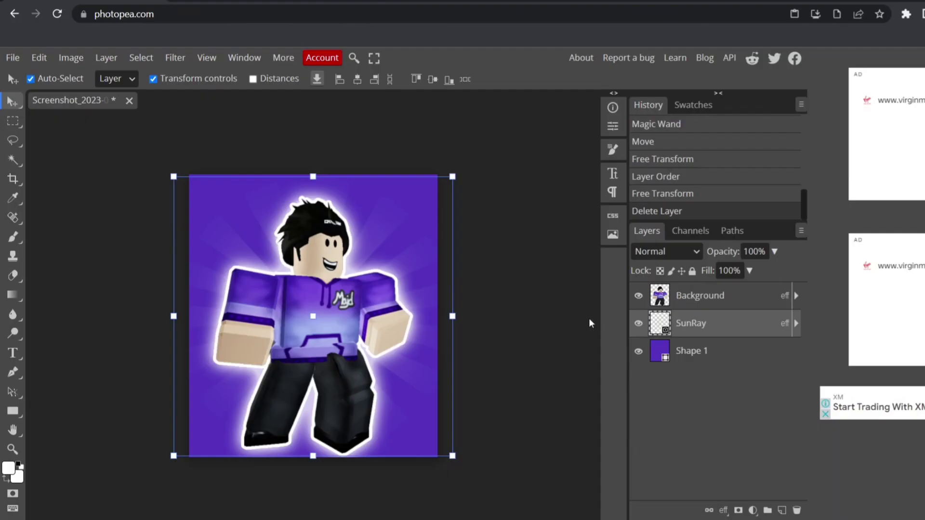
Paste the star, shrink it, and give it a light purple colour overlay in the top right
{"action": "key", "text": "ctrl+v"}
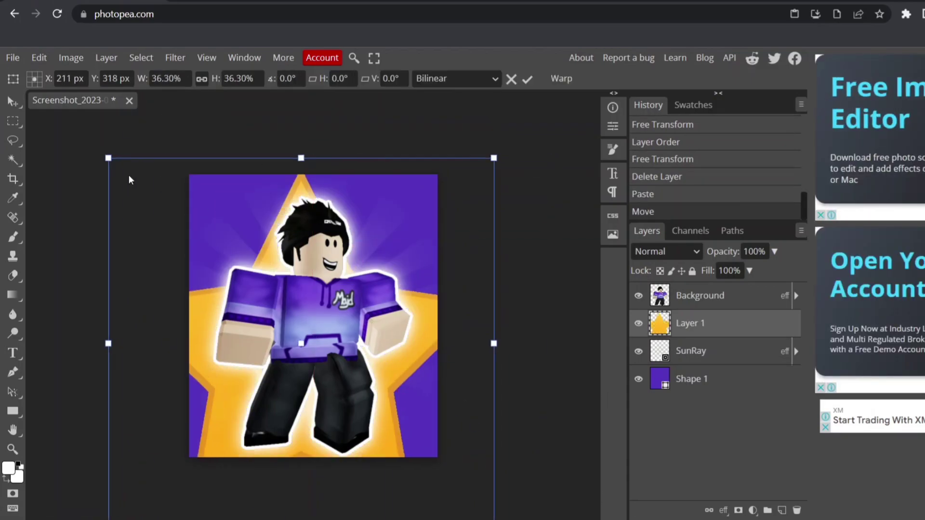
{"action": "mouse_move", "coordinate": [107, 161]}
{"action": "left_mouse_down"}
{"action": "mouse_move", "coordinate": [400, 422]}
{"action": "mouse_move", "coordinate": [415, 198]}
{"action": "mouse_move", "coordinate": [411, 211]}
{"action": "mouse_move", "coordinate": [427, 235]}
{"action": "left_mouse_up"}
{"action": "left_click", "coordinate": [724, 510]}
{"action": "left_click", "coordinate": [751, 389]}
{"action": "left_click", "coordinate": [796, 230]}
{"action": "left_click", "coordinate": [456, 421]}
{"action": "left_click", "coordinate": [682, 424]}
{"action": "left_click", "coordinate": [879, 178]}
{"action": "key", "text": "Return"}
Duplicate the star as a smaller white copy
{"action": "key", "text": "ctrl+j"}
{"action": "double_click", "coordinate": [681, 322]}
{"action": "key", "text": "Return"}
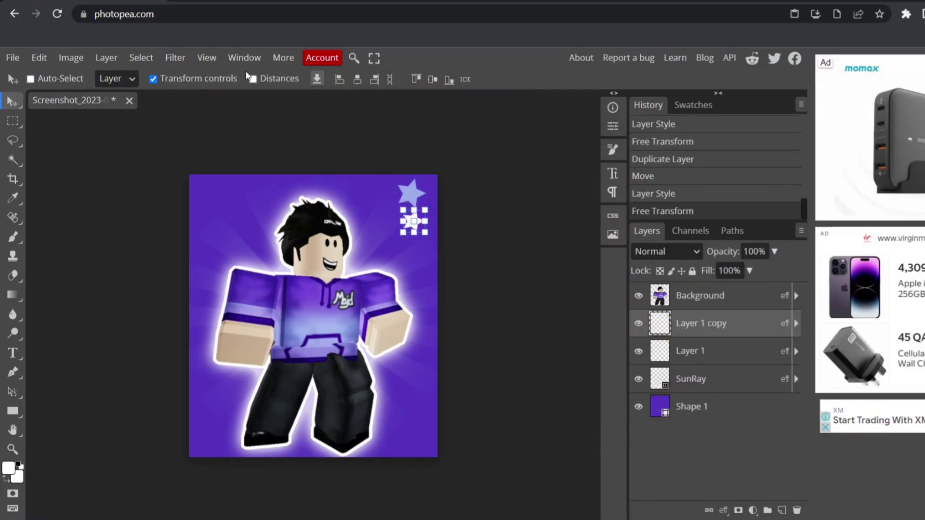
{"action": "key", "text": "ctrl+t"}
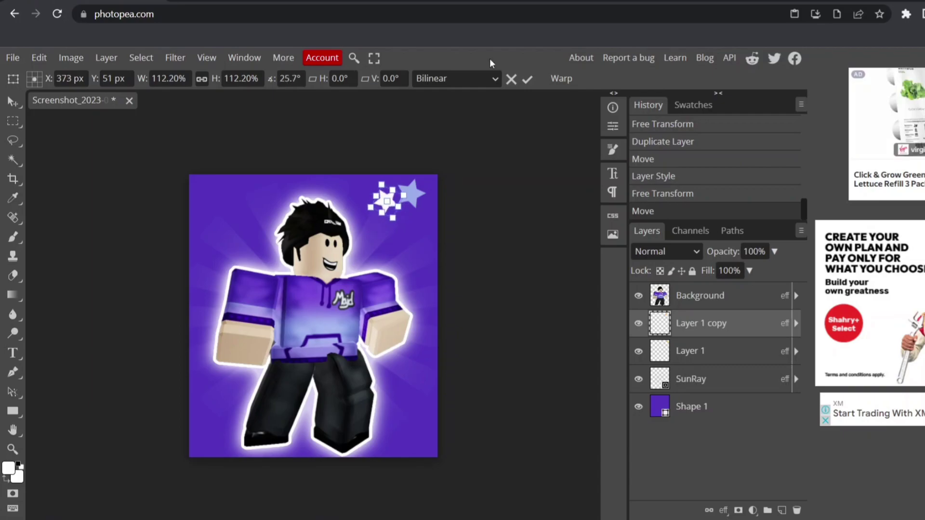
{"action": "mouse_move", "coordinate": [392, 198]}
{"action": "left_mouse_down"}
{"action": "mouse_move", "coordinate": [387, 232]}
{"action": "mouse_move", "coordinate": [424, 205]}
{"action": "left_mouse_up"}
{"action": "key", "text": "Return"}
{"action": "key", "text": "ctrl+t"}
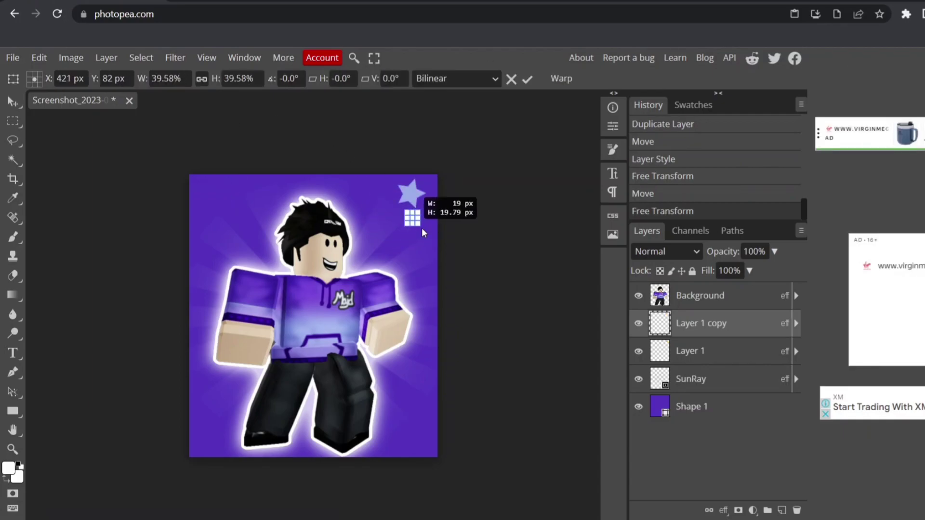
{"action": "scroll", "coordinate": [419, 217], "scroll_direction": "up", "scroll_amount": 2}
{"action": "key", "text": "Return"}
Position the white star beside the purple one, add a third star, and group all three
{"action": "key", "text": "z"}
{"action": "left_click", "coordinate": [399, 328]}
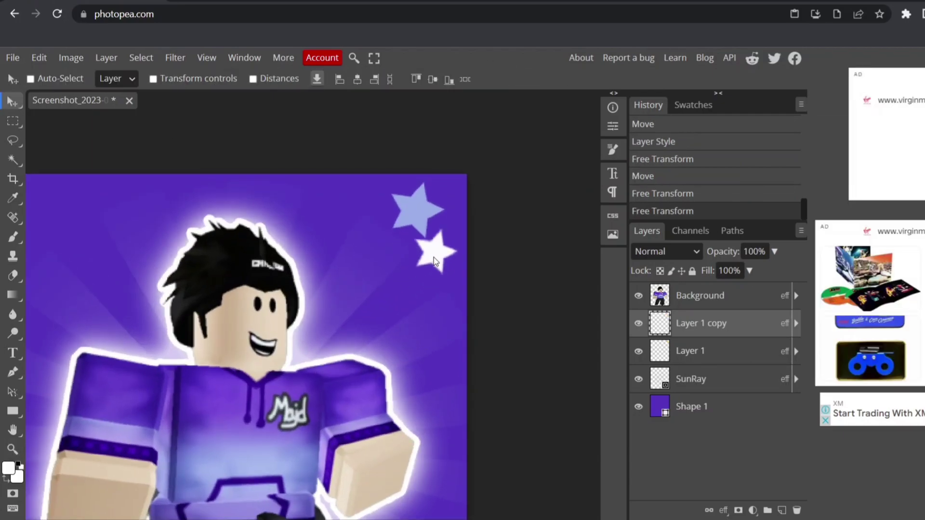
{"action": "left_click", "coordinate": [153, 78]}
{"action": "mouse_move", "coordinate": [436, 253]}
{"action": "left_mouse_down"}
{"action": "mouse_move", "coordinate": [392, 257]}
{"action": "mouse_move", "coordinate": [433, 253]}
{"action": "left_mouse_up"}
{"action": "key", "text": "ctrl+j"}
{"action": "key", "text": "ctrl+t"}
{"action": "key", "text": "Return"}
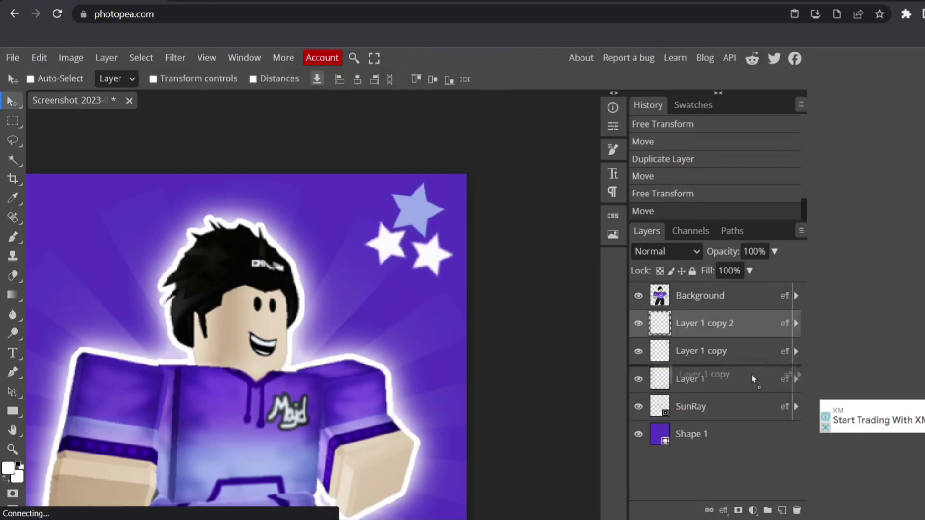
{"action": "right_click", "coordinate": [751, 374]}
{"action": "key", "text": "Escape"}
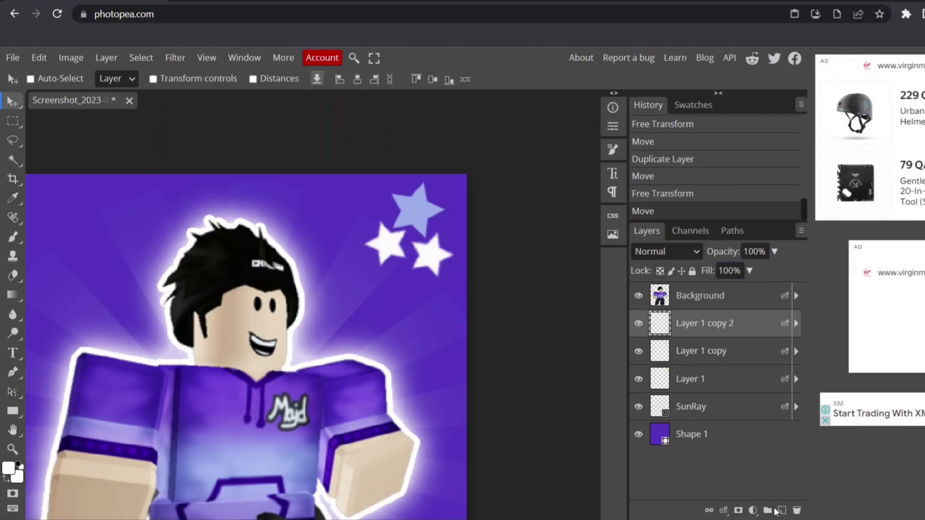
{"action": "key", "text": "ctrl+g"}
Duplicate the star group and rotate the copy into the top-left corner
{"action": "left_click_drag", "start_coordinate": [689, 321], "coordinate": [689, 318]}
{"action": "key", "text": "ctrl+j"}
{"action": "left_click_drag", "start_coordinate": [419, 226], "coordinate": [113, 212]}
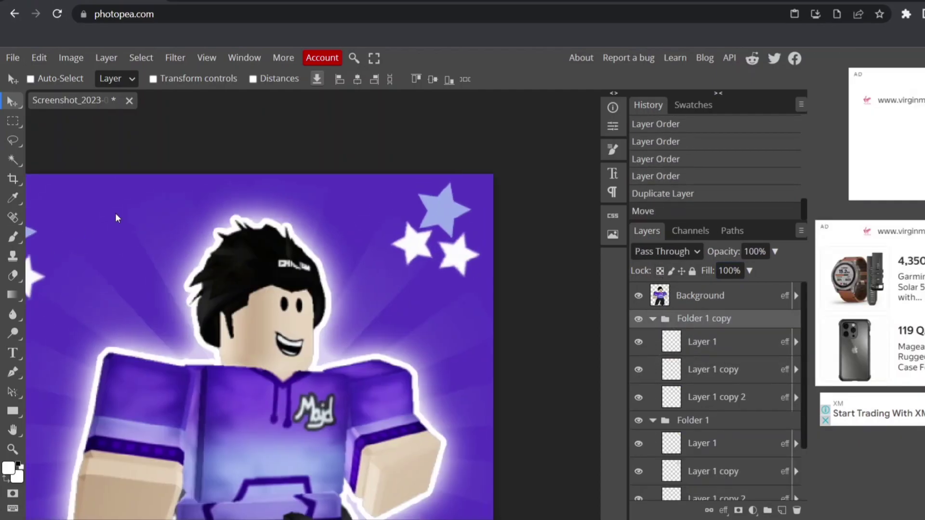
{"action": "key", "text": "ctrl+t"}
{"action": "left_click_drag", "start_coordinate": [203, 159], "coordinate": [124, 161]}
{"action": "left_click", "coordinate": [527, 79]}
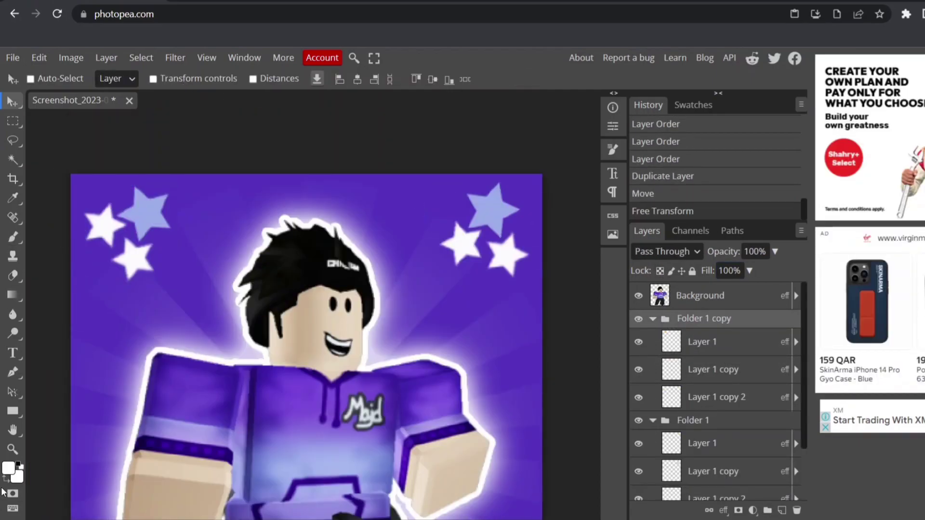
{"action": "scroll", "coordinate": [308, 313], "scroll_direction": "down", "scroll_amount": 3}
{"action": "scroll", "coordinate": [333, 330], "scroll_direction": "up", "scroll_amount": 1}
Add more copied stars near the left edge and delete an unwanted extra star
{"action": "key", "text": "ctrl+j"}
{"action": "key", "text": "ctrl+j"}
{"action": "key", "text": "ctrl+j"}
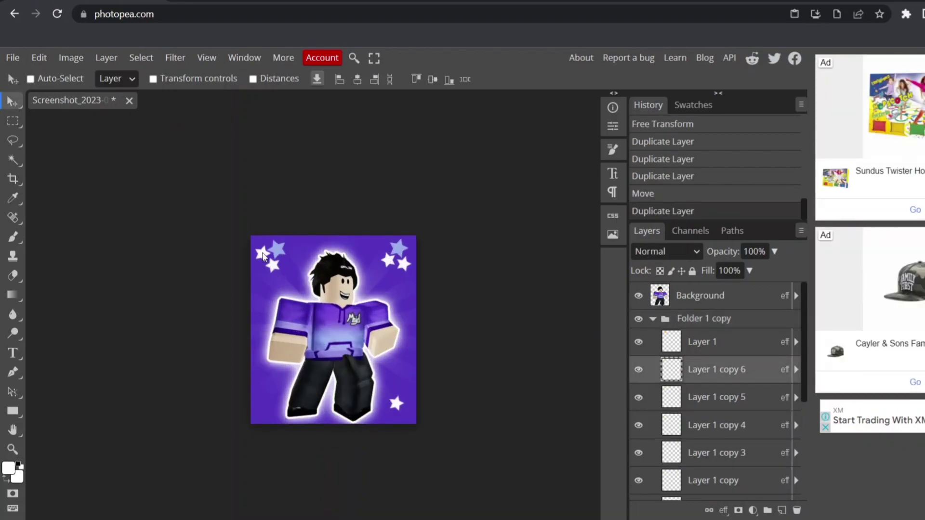
{"action": "left_click_drag", "start_coordinate": [268, 316], "coordinate": [264, 300]}
{"action": "key", "text": "ctrl+j"}
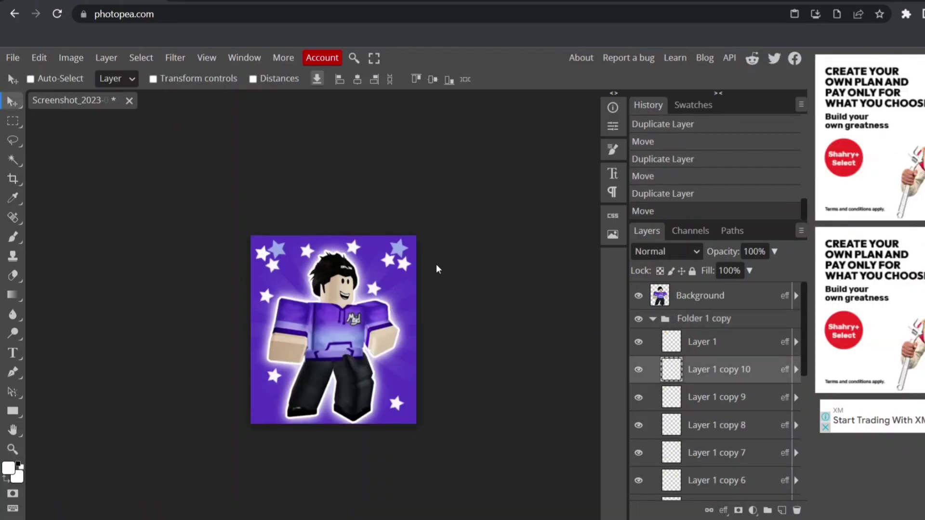
{"action": "scroll", "coordinate": [295, 311], "scroll_direction": "down", "scroll_amount": 1}
{"action": "key", "text": "Delete"}
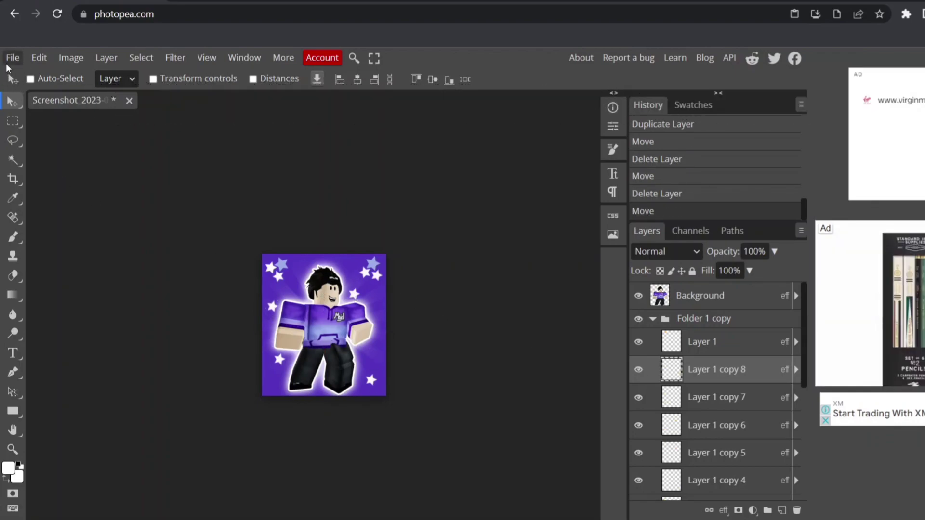
{"action": "key", "text": "t"}
{"action": "scroll", "coordinate": [275, 295], "scroll_direction": "up", "scroll_amount": 1}
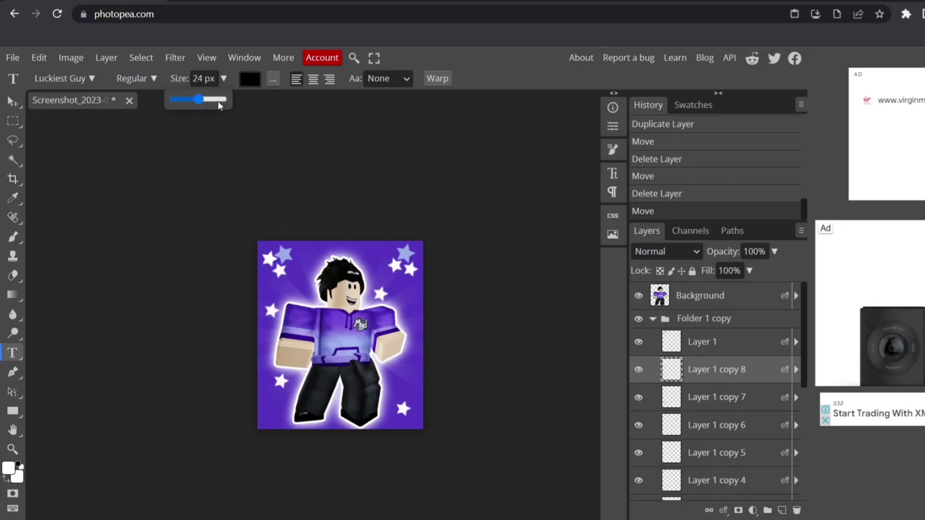
Enlarge the new lettering slightly and give the text a white outline
{"action": "left_click_drag", "start_coordinate": [218, 101], "coordinate": [209, 97]}
{"action": "type", "text": "majd"}
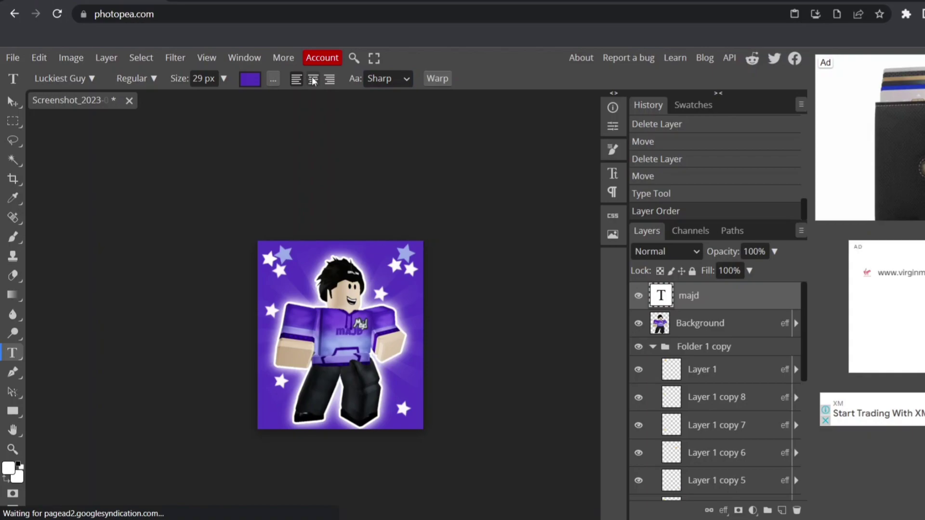
{"action": "left_click", "coordinate": [273, 78]}
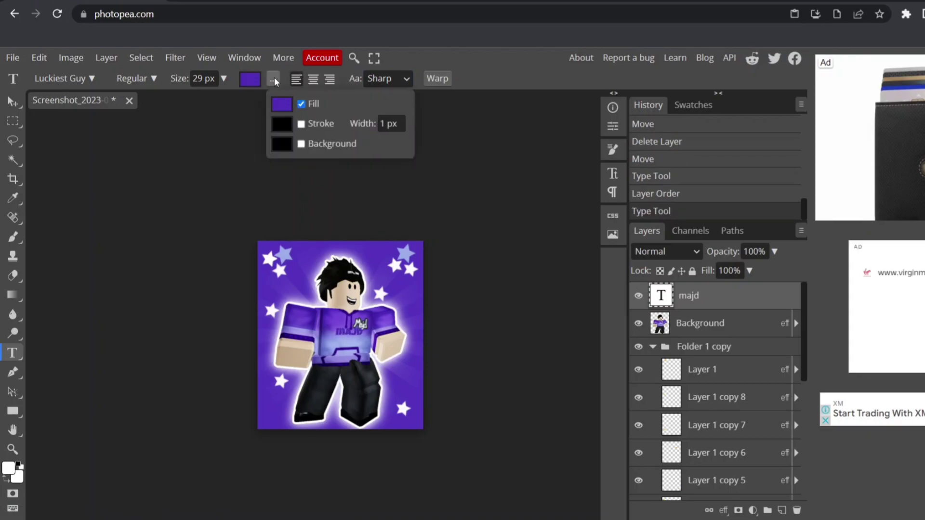
{"action": "left_click", "coordinate": [285, 126]}
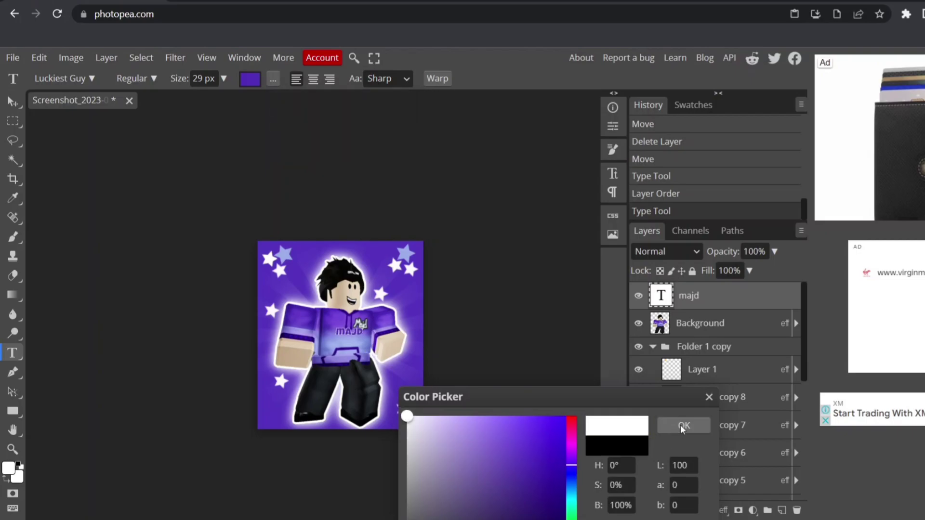
{"action": "left_click", "coordinate": [683, 427]}
Scale the MAJD text to about 378% and lower it onto the legs, tilted slightly
{"action": "key", "text": "z"}
{"action": "left_click", "coordinate": [386, 256]}
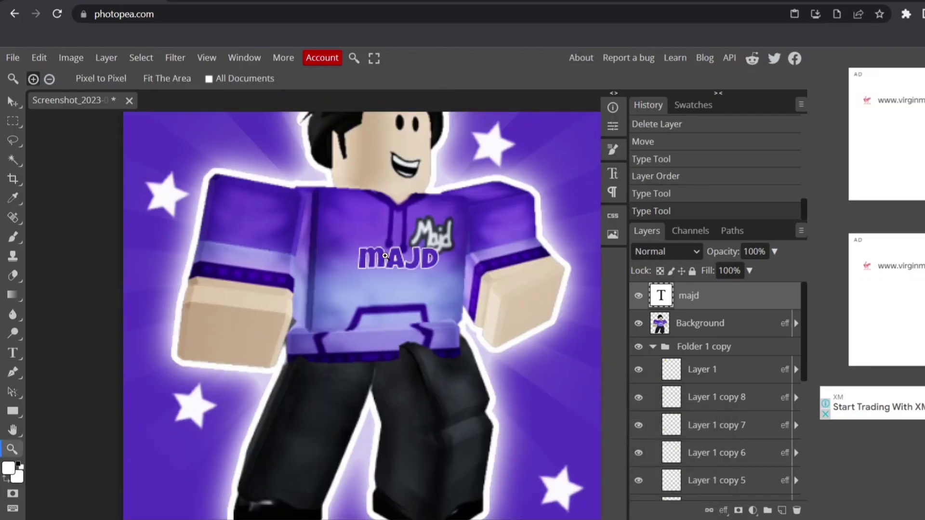
{"action": "key", "text": "v"}
{"action": "key", "text": "ctrl+t"}
{"action": "left_click_drag", "start_coordinate": [357, 271], "coordinate": [235, 279]}
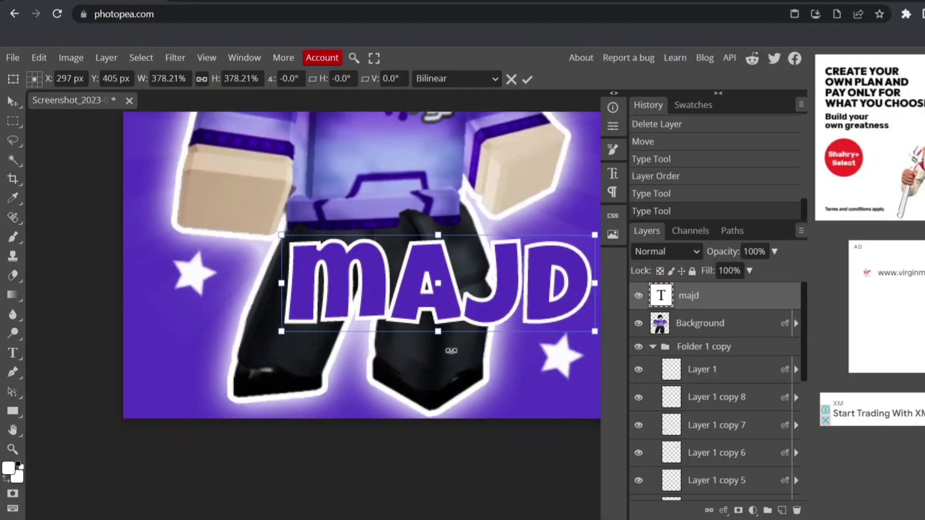
{"action": "left_click_drag", "start_coordinate": [368, 312], "coordinate": [386, 276]}
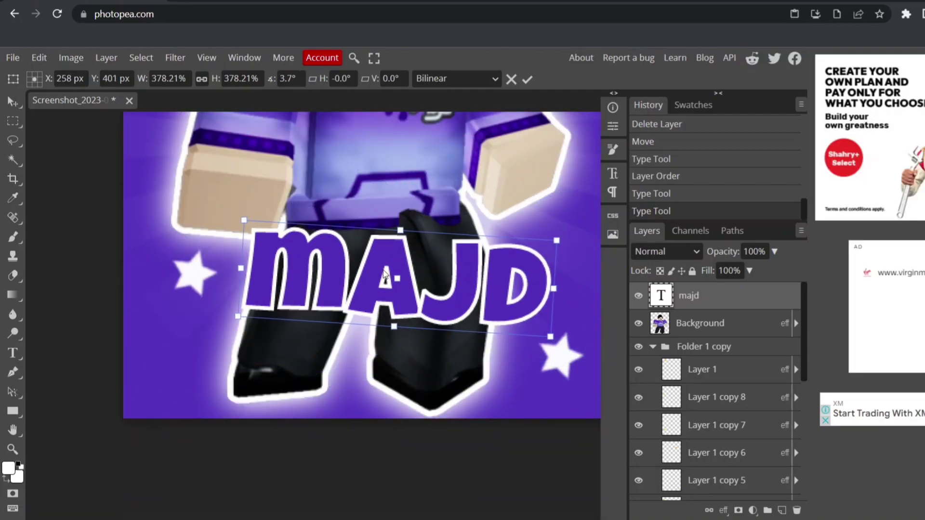
{"action": "key", "text": "Return"}
Try the Arc Lower and Bulge warp styles on the MAJD text
{"action": "key", "text": "t"}
{"action": "left_click", "coordinate": [437, 78]}
{"action": "left_click", "coordinate": [187, 187]}
{"action": "left_click", "coordinate": [193, 245]}
{"action": "left_click", "coordinate": [178, 190]}
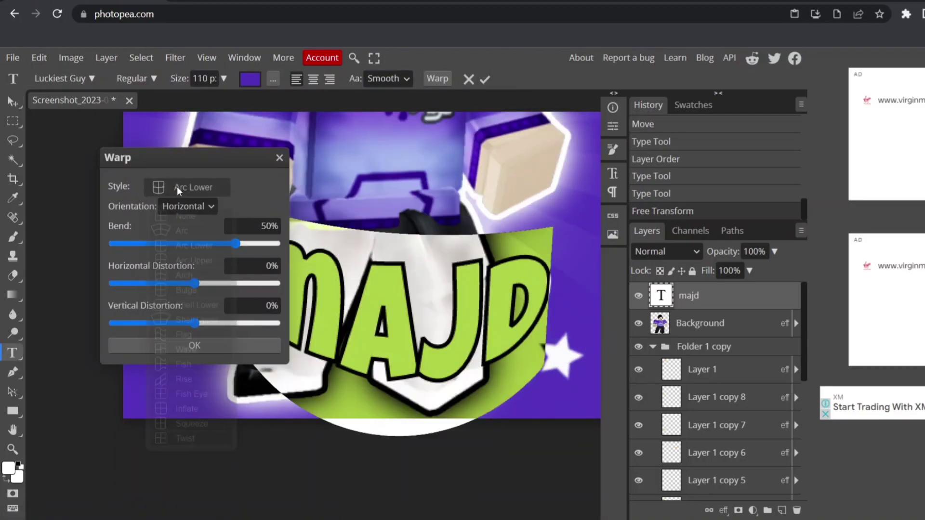
{"action": "left_click", "coordinate": [194, 258]}
{"action": "left_click", "coordinate": [187, 187]}
Warp the text with Arc style, reduced bend, slight horizontal and negative vertical distortion
{"action": "left_click", "coordinate": [186, 289]}
{"action": "left_click", "coordinate": [187, 187]}
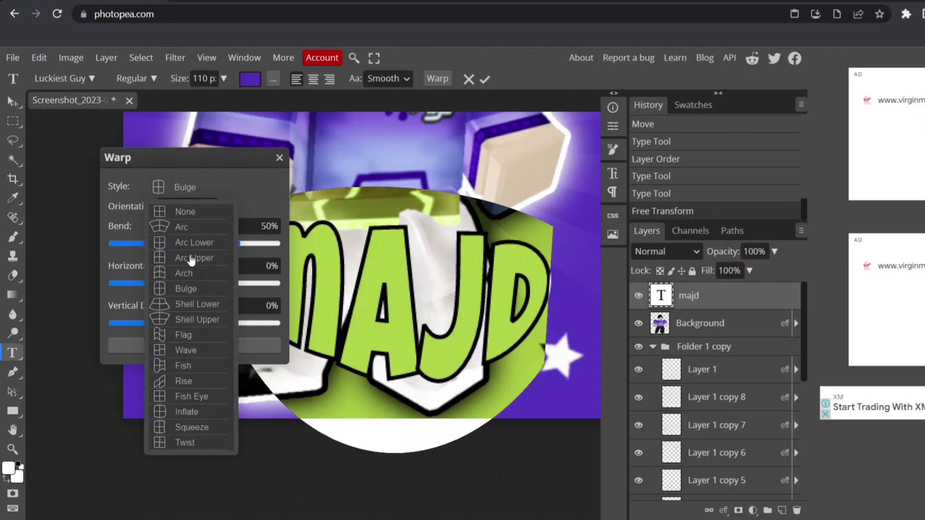
{"action": "left_click", "coordinate": [183, 366]}
{"action": "left_click_drag", "start_coordinate": [195, 227], "coordinate": [146, 247]}
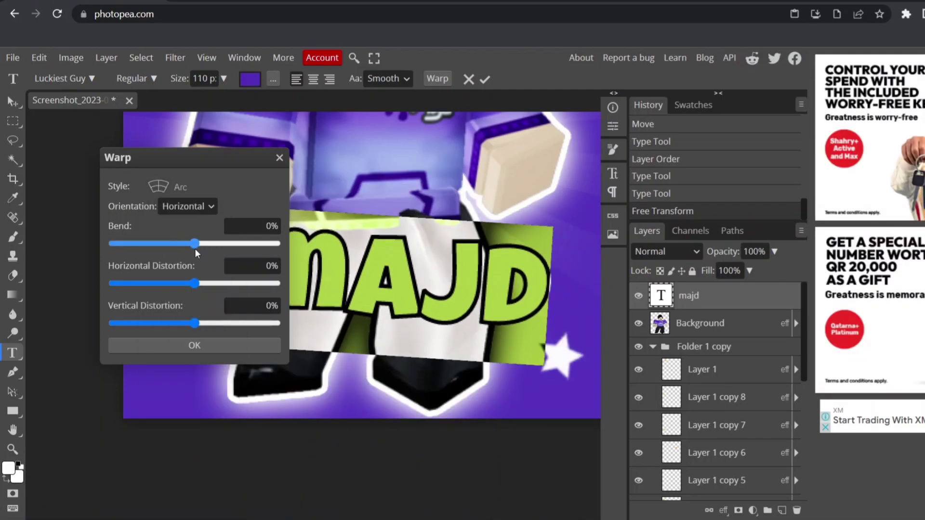
{"action": "left_click_drag", "start_coordinate": [197, 284], "coordinate": [199, 284]}
{"action": "left_click_drag", "start_coordinate": [194, 322], "coordinate": [206, 323]}
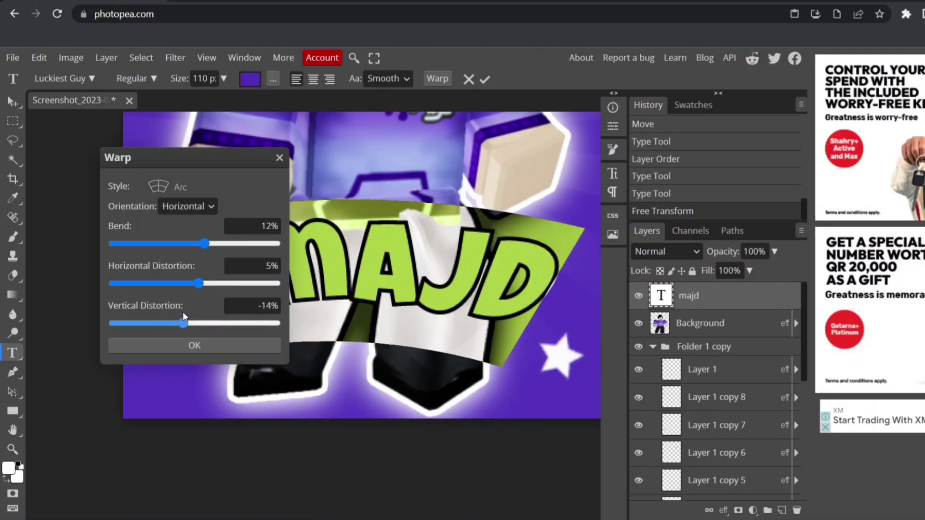
{"action": "left_click", "coordinate": [194, 346]}
{"action": "key", "text": "v"}
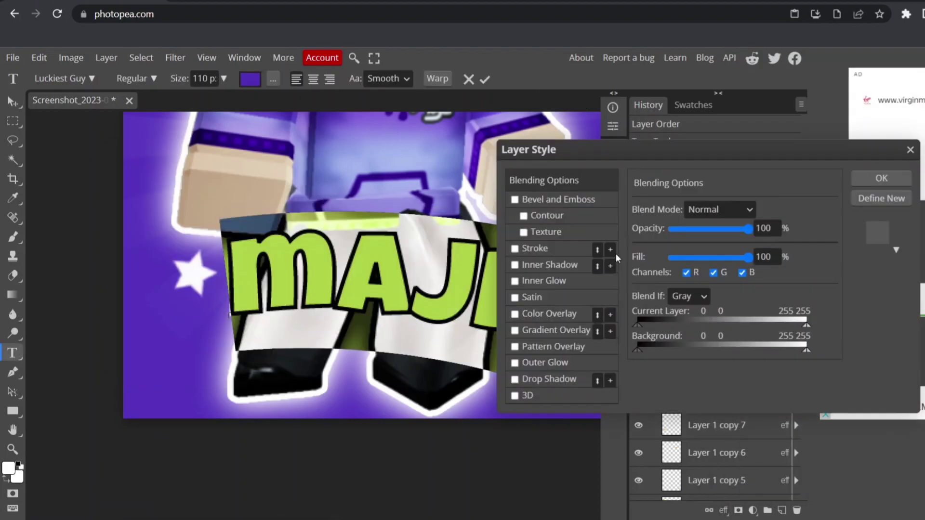
Apply Bevel and Emboss, Contour, Stroke and white Outer Glow to MAJD, without Inner Glow
{"action": "left_click", "coordinate": [515, 265]}
{"action": "left_click", "coordinate": [514, 281]}
{"action": "left_click", "coordinate": [515, 199]}
{"action": "left_click", "coordinate": [523, 216]}
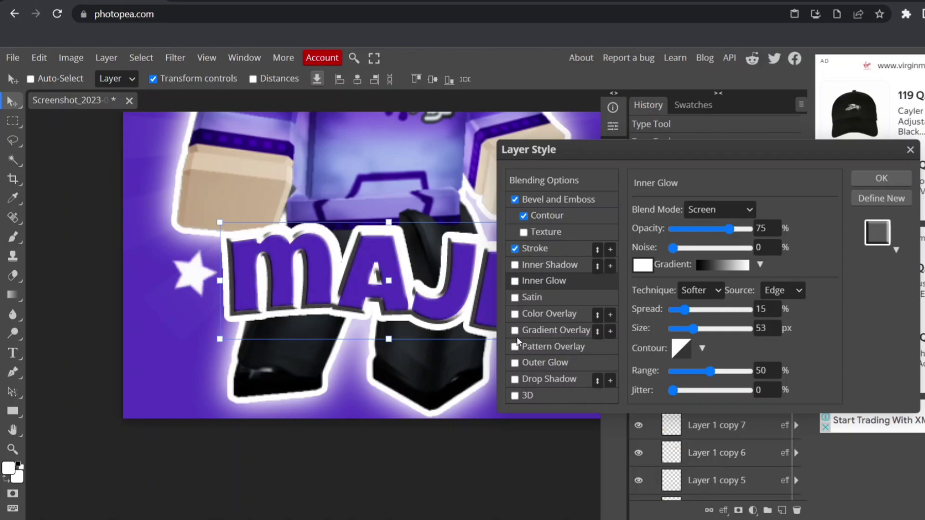
{"action": "left_click", "coordinate": [515, 363]}
{"action": "left_click", "coordinate": [879, 178]}
Zoom out to view the whole finished avatar picture
{"action": "scroll", "coordinate": [421, 380], "scroll_direction": "down", "scroll_amount": 5}
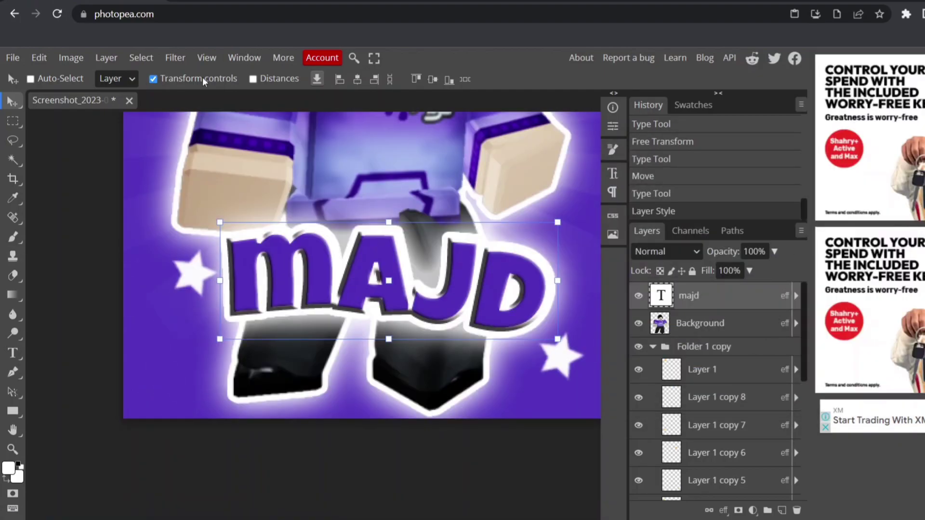
{"action": "scroll", "coordinate": [134, 323], "scroll_direction": "down", "scroll_amount": 3}
{"action": "left_click", "coordinate": [49, 79]}
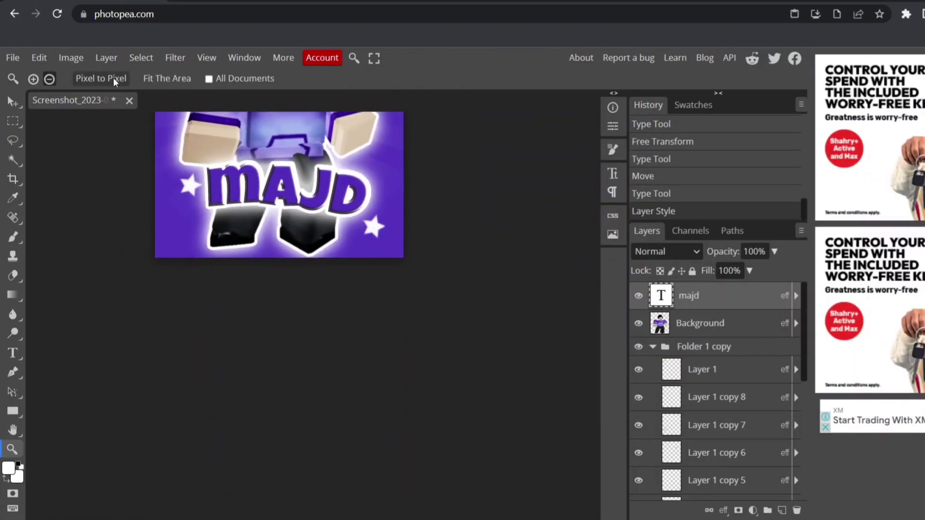
{"action": "left_click", "coordinate": [110, 79]}
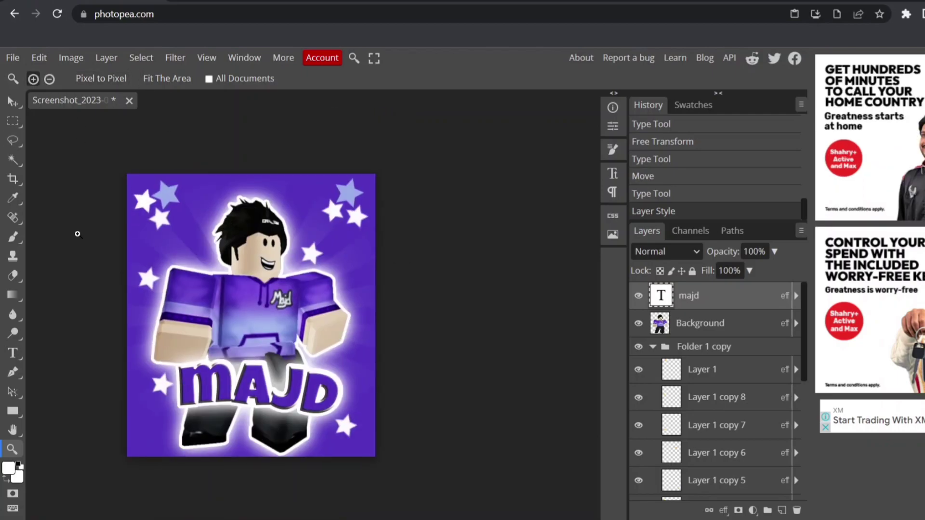
{"action": "left_click", "coordinate": [79, 231]}
{"action": "left_click", "coordinate": [95, 245]}
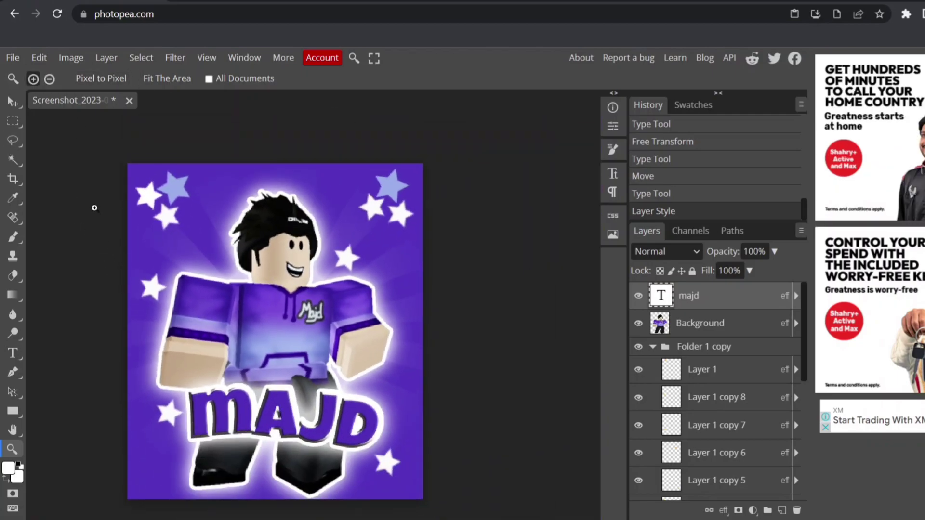
Start a PNG export of the image with the file name 'majd'
{"action": "left_click", "coordinate": [13, 101]}
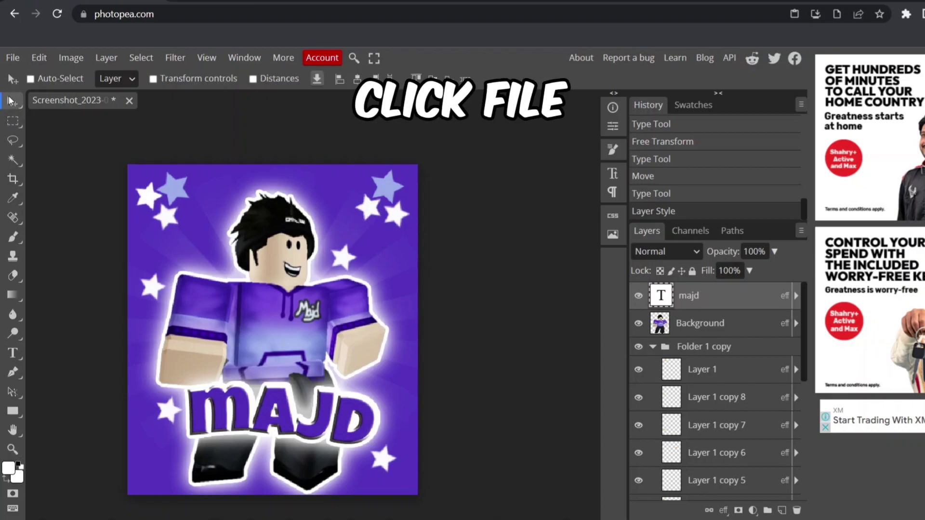
{"action": "left_click", "coordinate": [12, 57]}
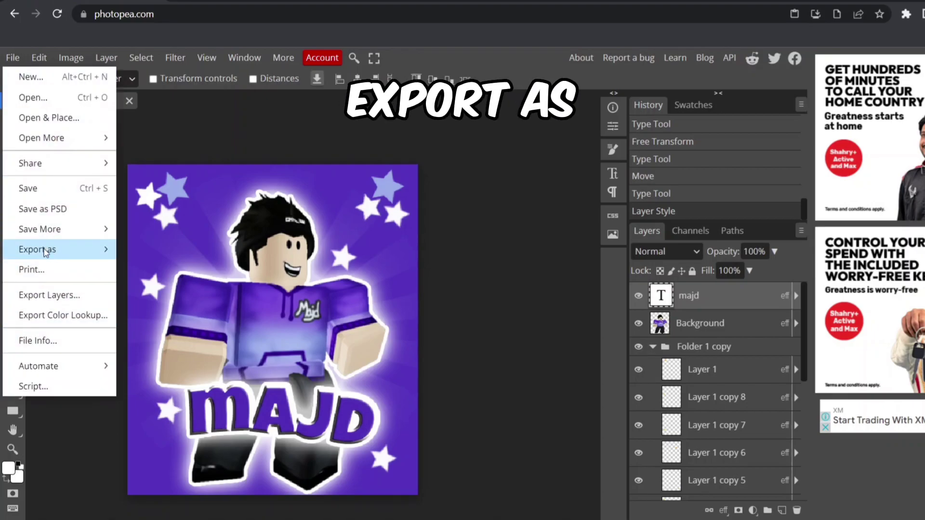
{"action": "mouse_move", "coordinate": [38, 249]}
{"action": "left_click", "coordinate": [130, 249]}
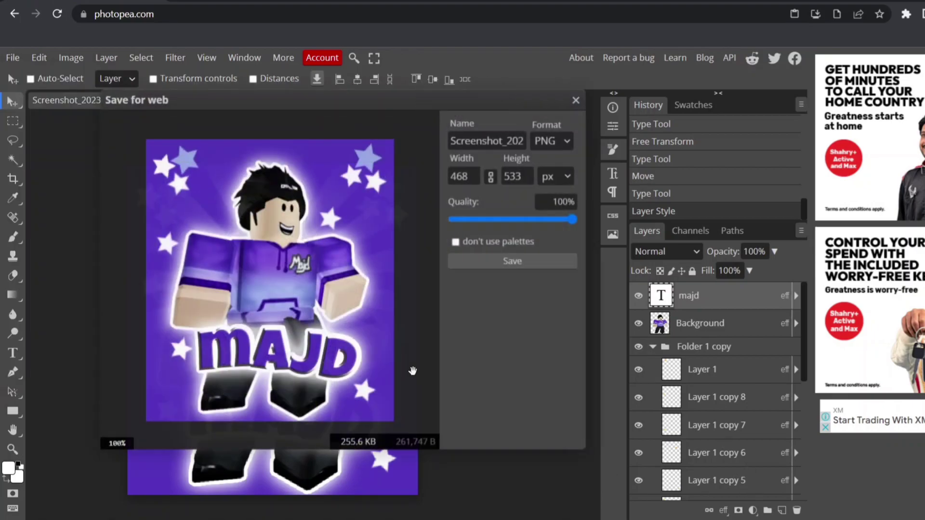
{"action": "double_click", "coordinate": [504, 146]}
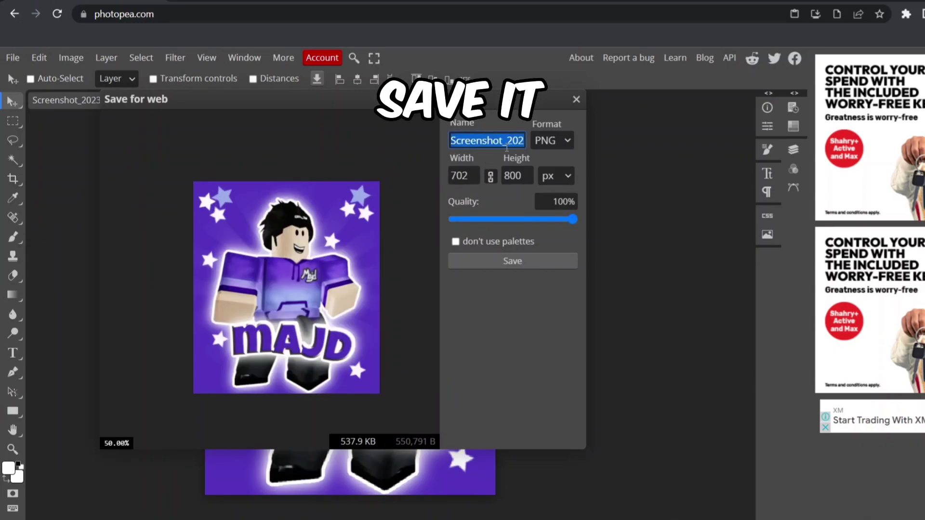
{"action": "type", "text": "majd"}
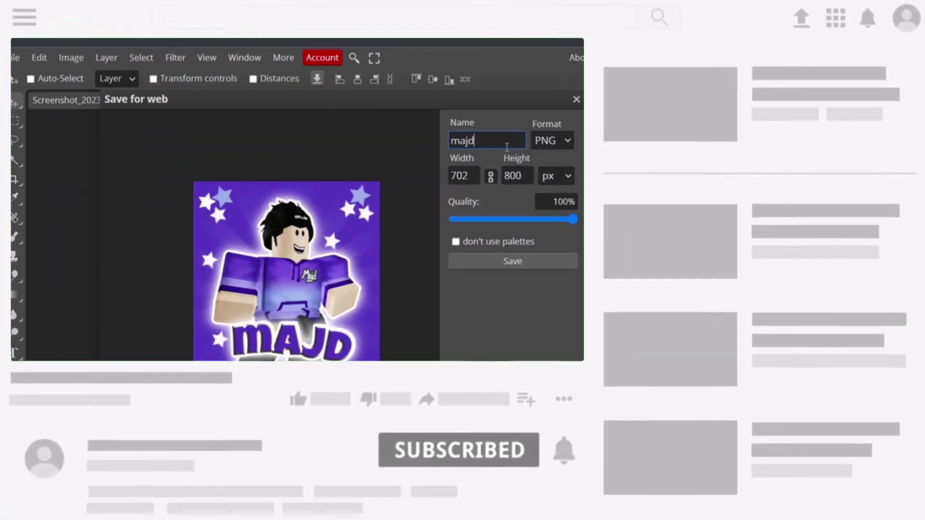